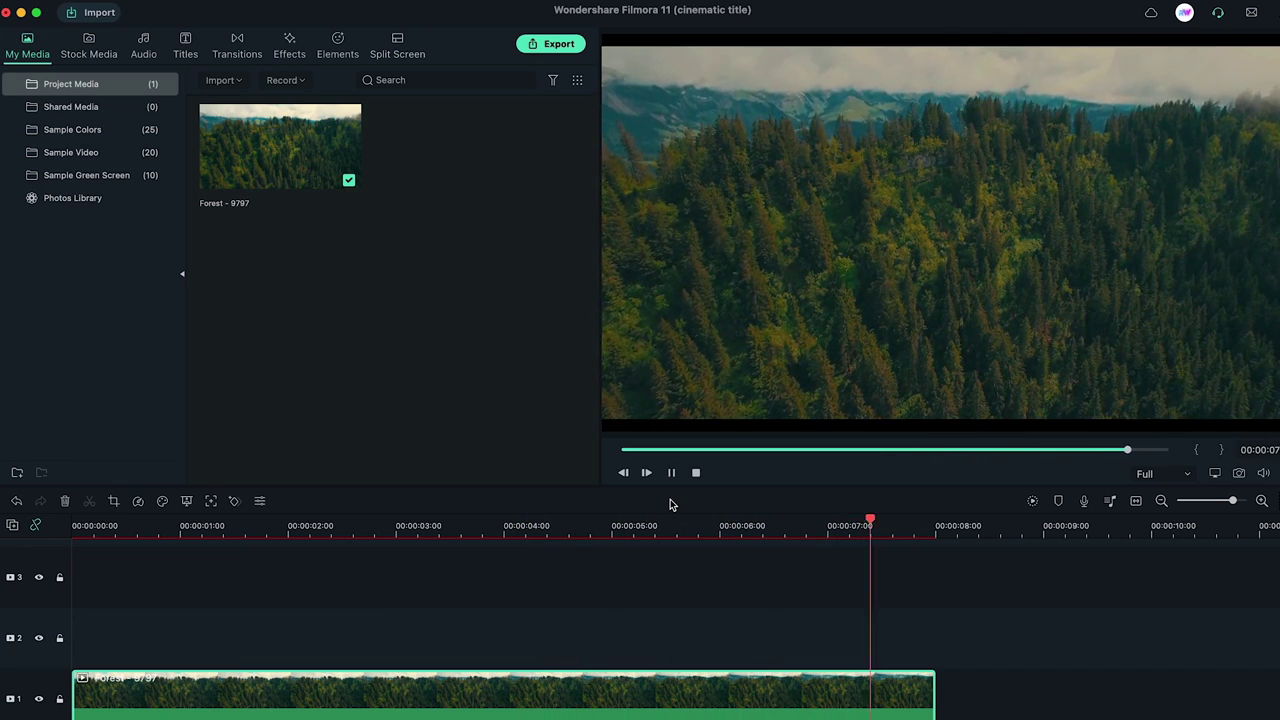
pyautogui.moveTo(638, 451); pyautogui.dragTo(581, 458)
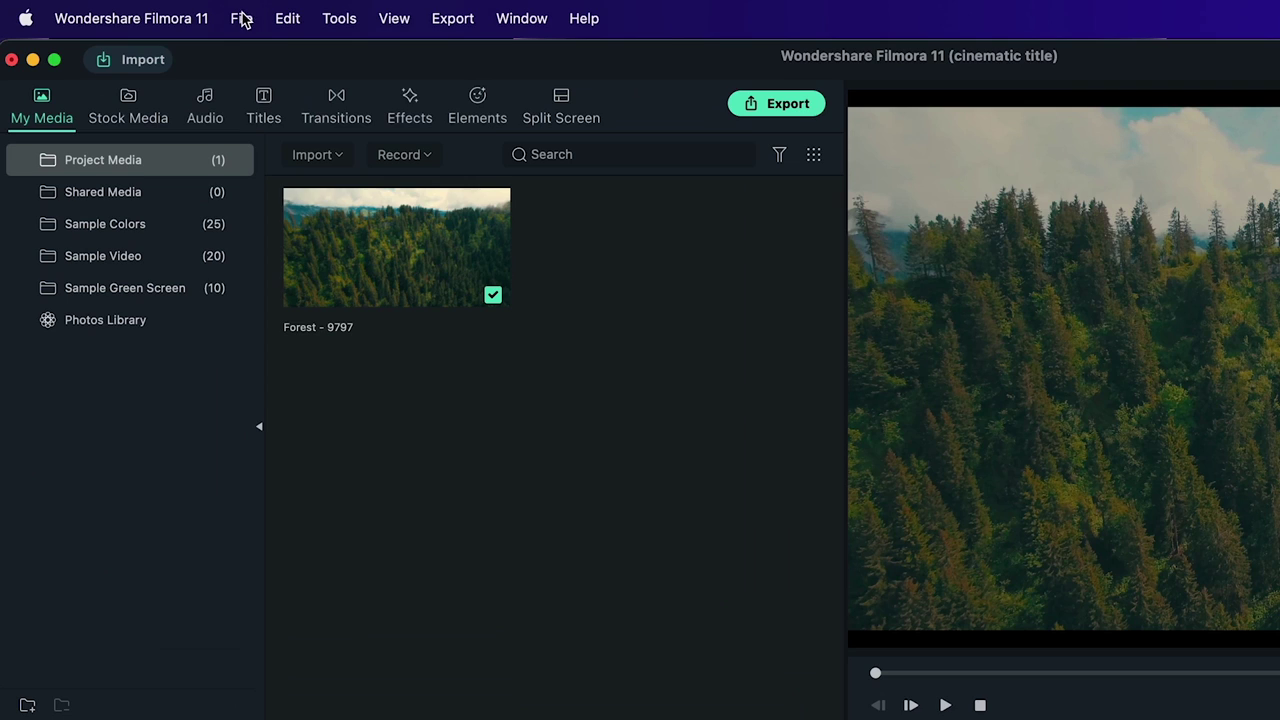
pyautogui.click(242, 18)
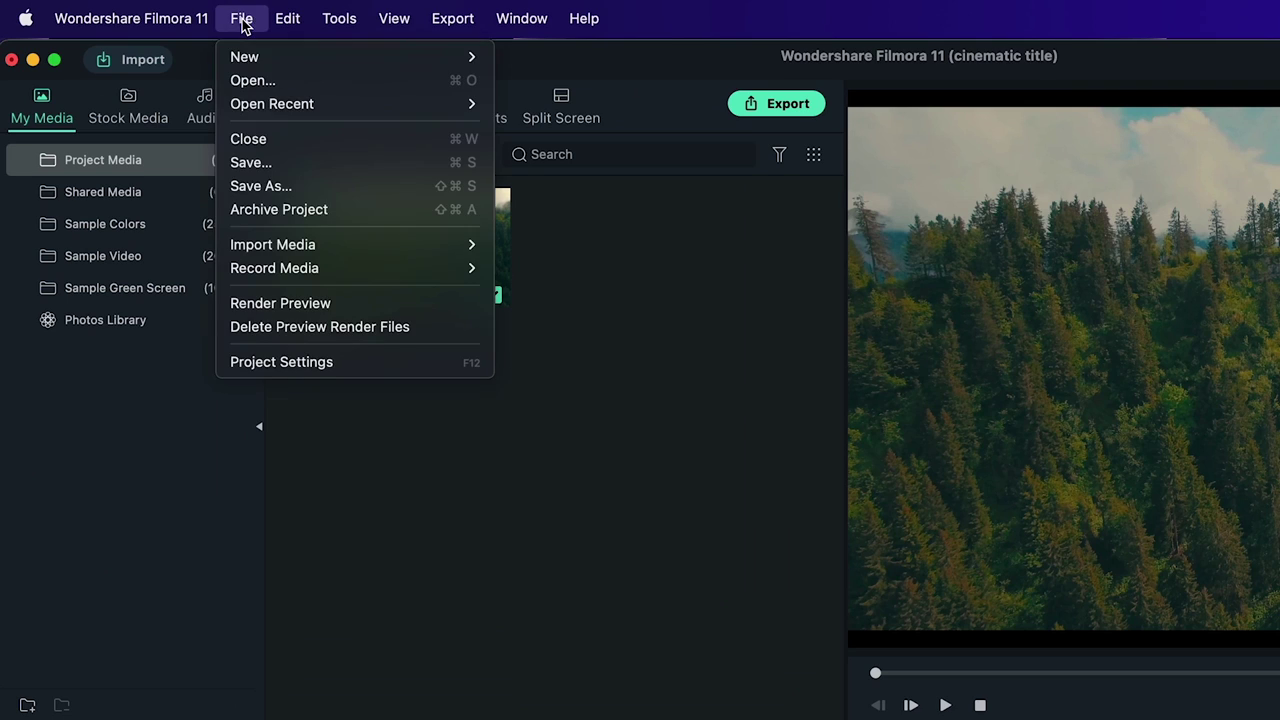
pyautogui.click(349, 363)
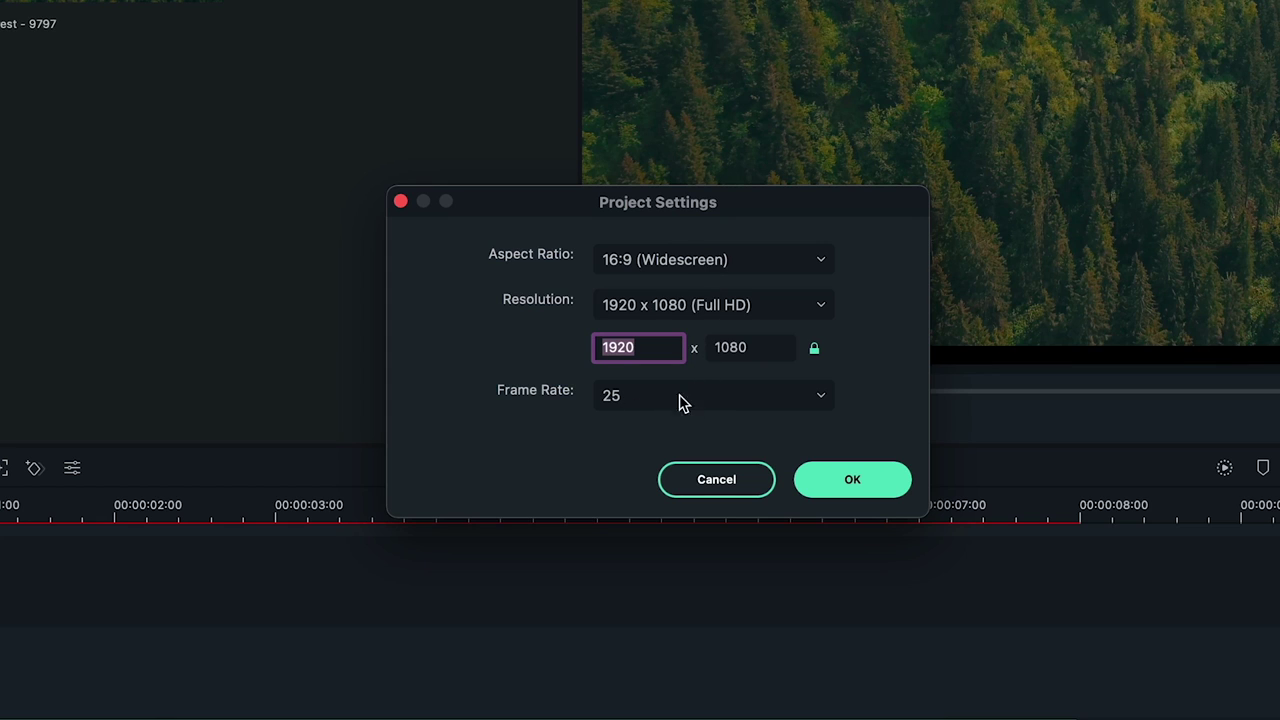
pyautogui.click(860, 470)
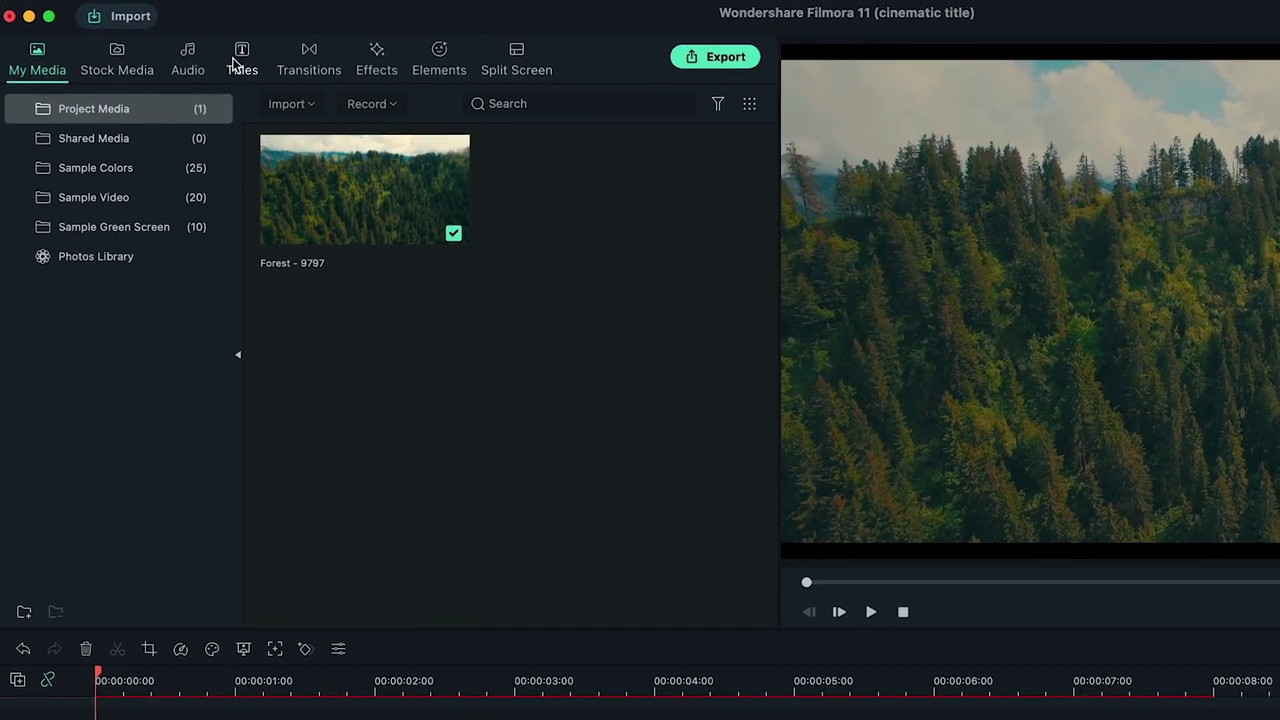
# Place a Default Title on track 2 and stretch it to the forest clip's 8s end.
pyautogui.click(185, 42)
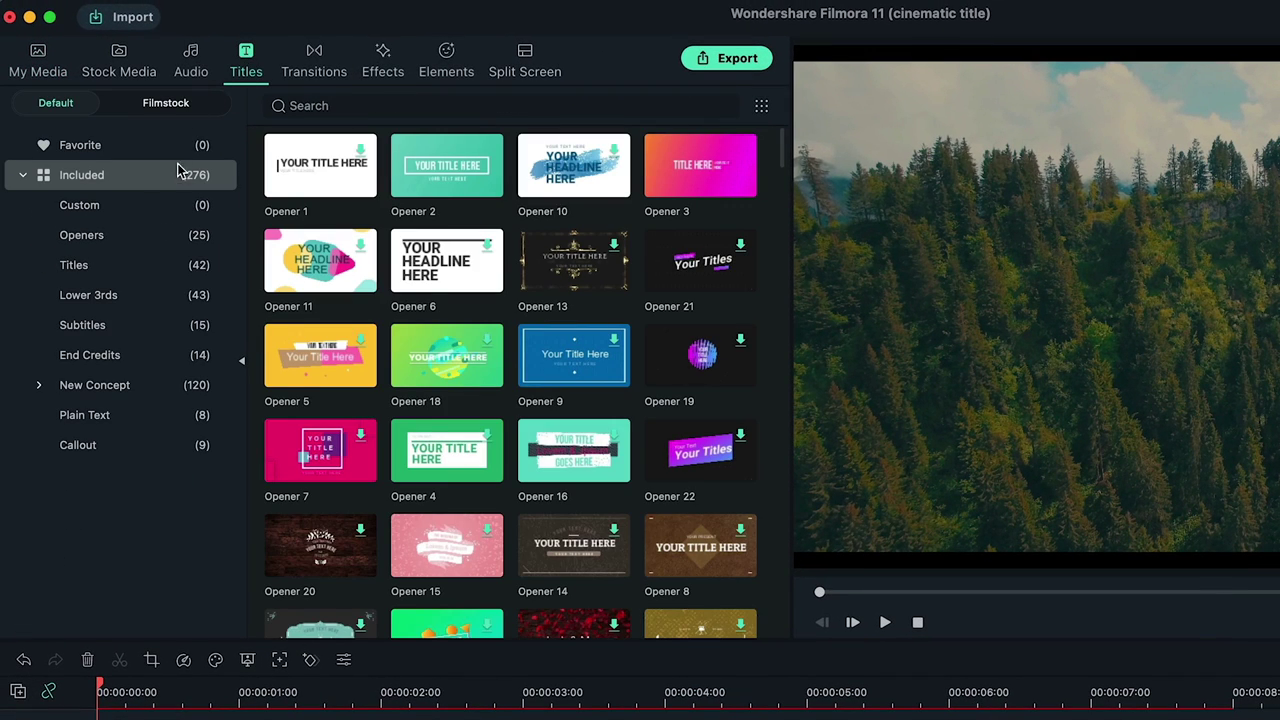
pyautogui.click(88, 267)
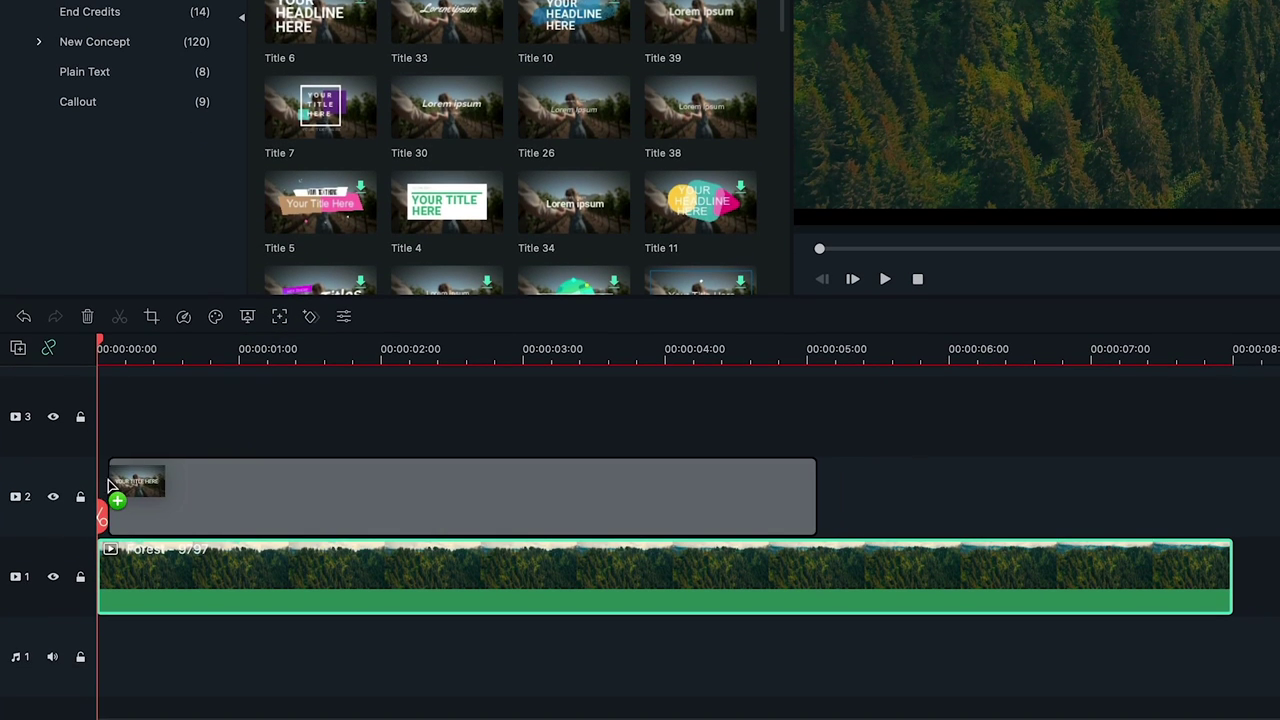
pyautogui.moveTo(335, 183); pyautogui.dragTo(450, 480)
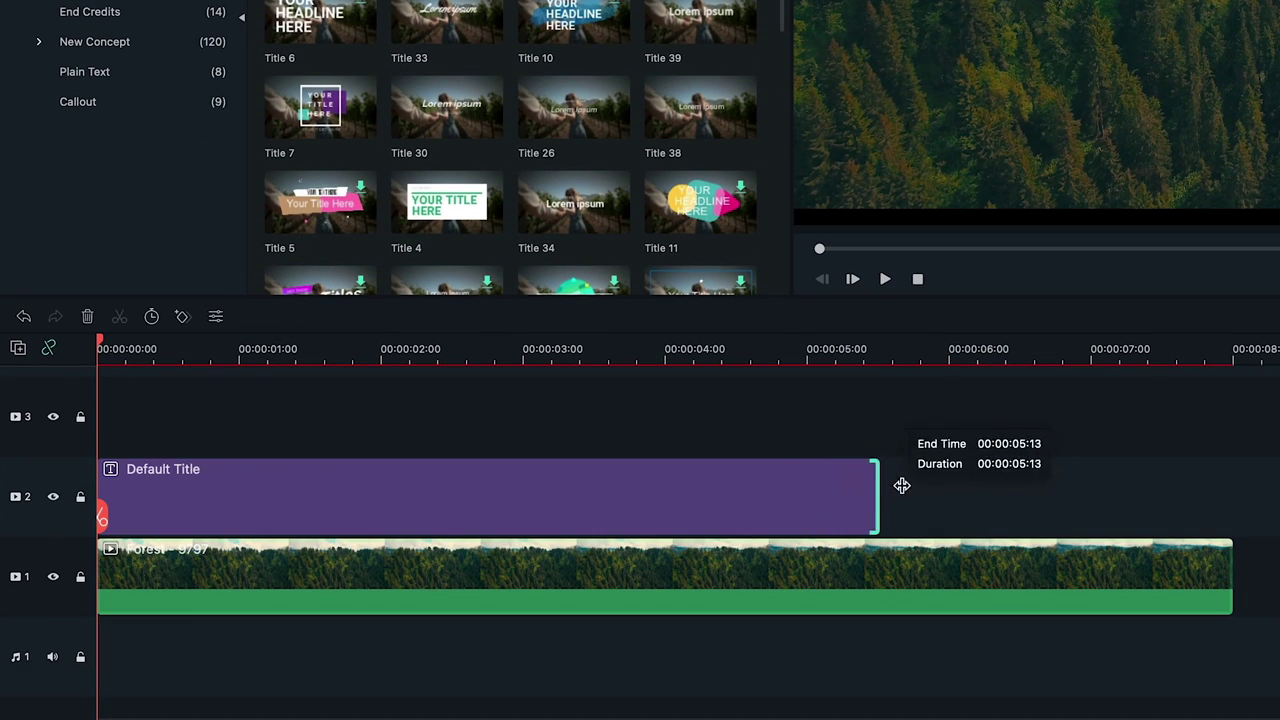
pyautogui.moveTo(803, 485); pyautogui.dragTo(1234, 485)
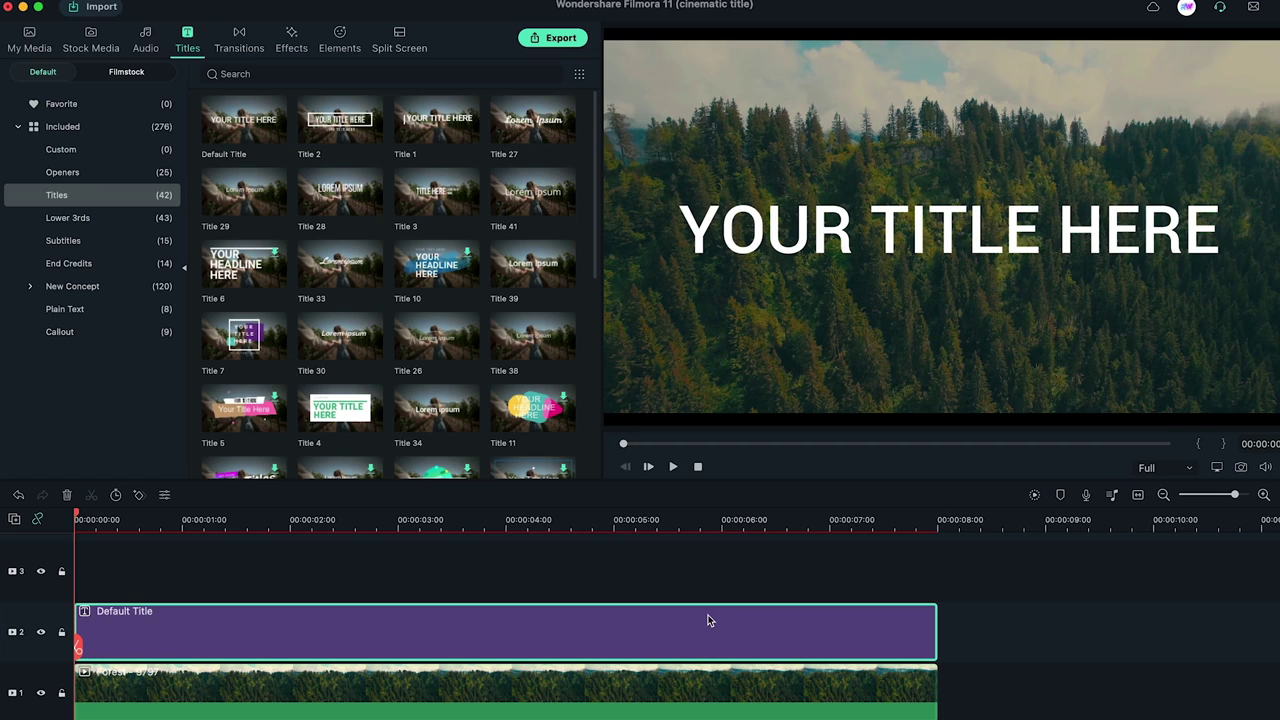
# Set the title text to Roboto Light, size 42, in the advanced editor.
pyautogui.doubleClick(675, 624)
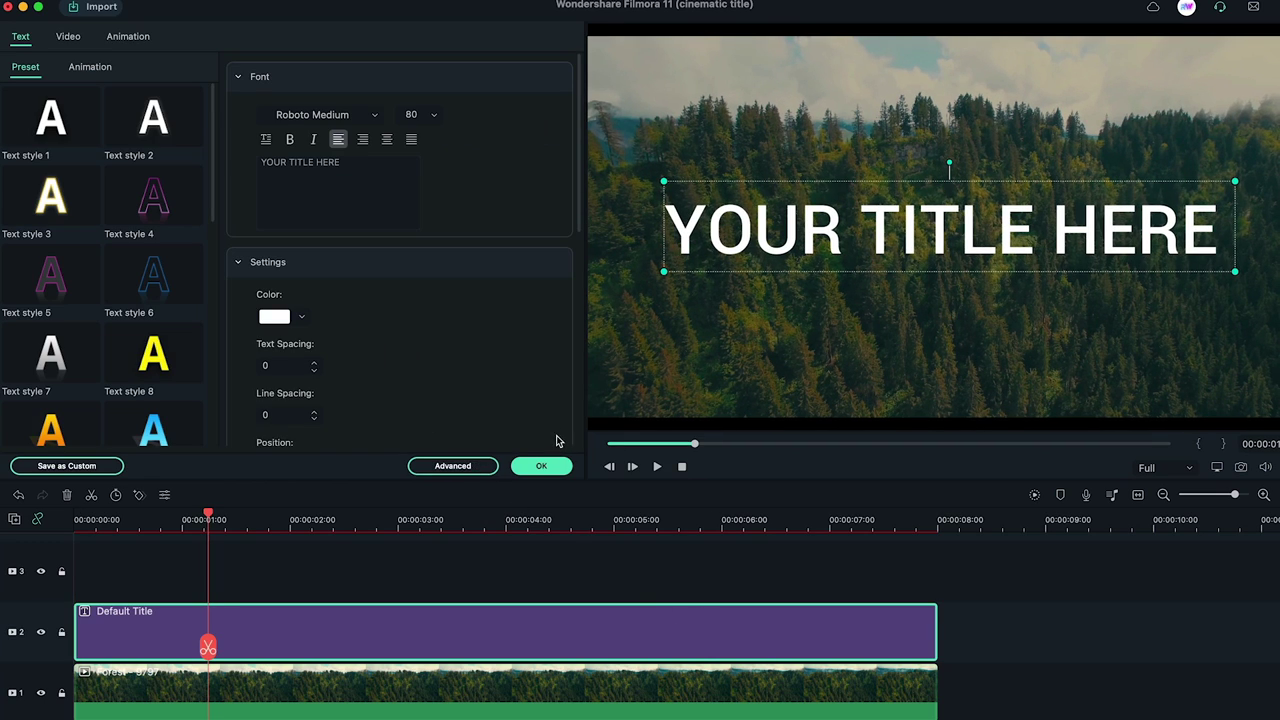
pyautogui.click(458, 467)
pyautogui.doubleClick(719, 272)
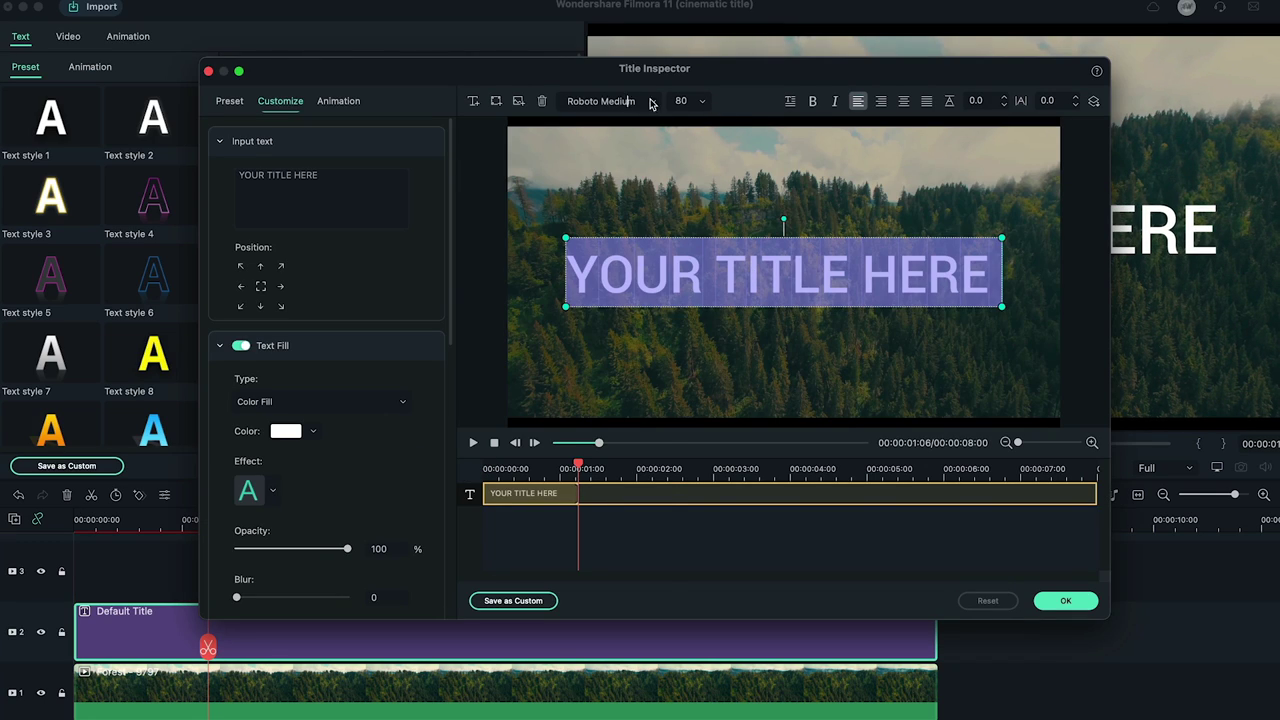
pyautogui.click(650, 103)
pyautogui.click(638, 151)
pyautogui.click(701, 103)
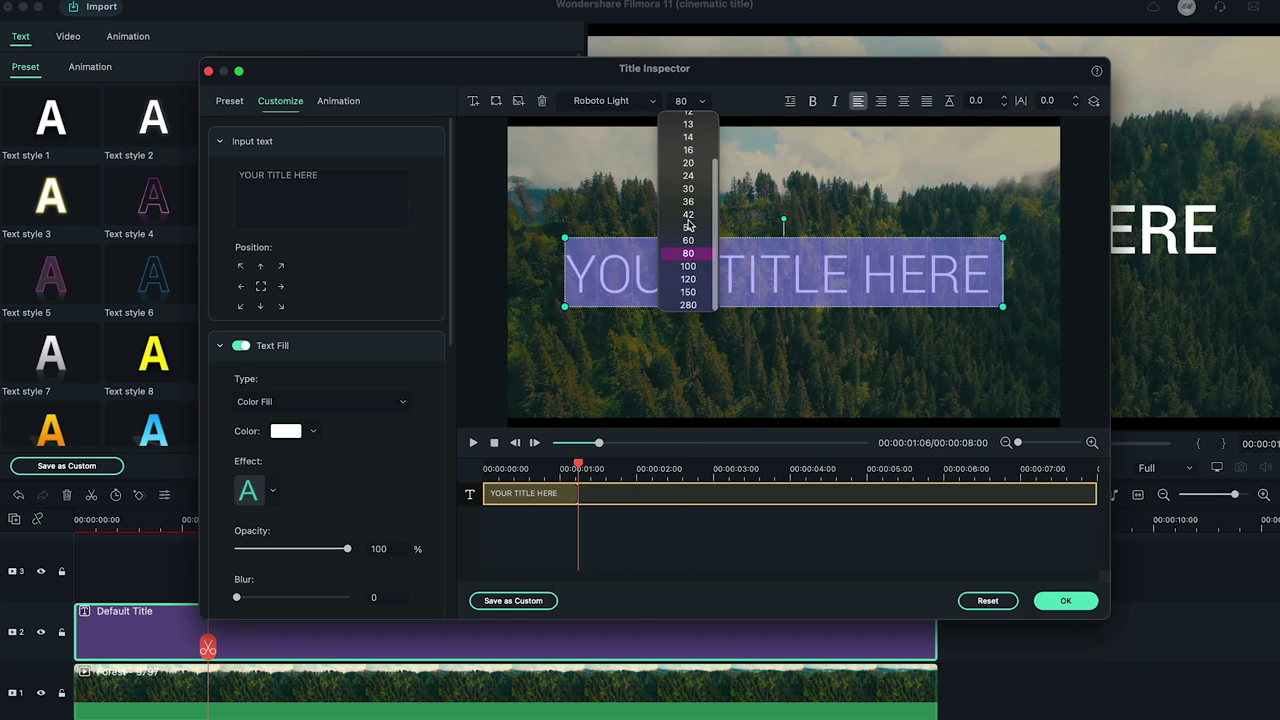
pyautogui.click(691, 225)
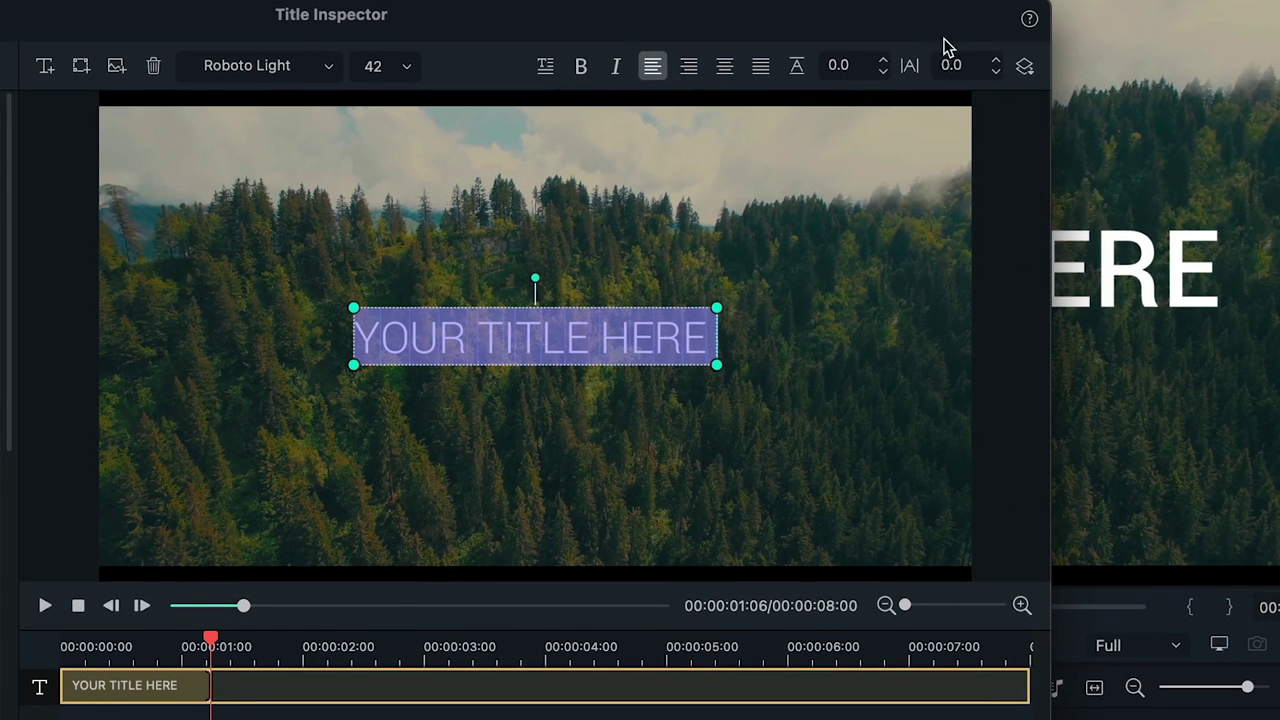
# Widen letter spacing to 13, replace the text with CINEMATIC VIDEO, and raise it slightly.
pyautogui.click(996, 66)
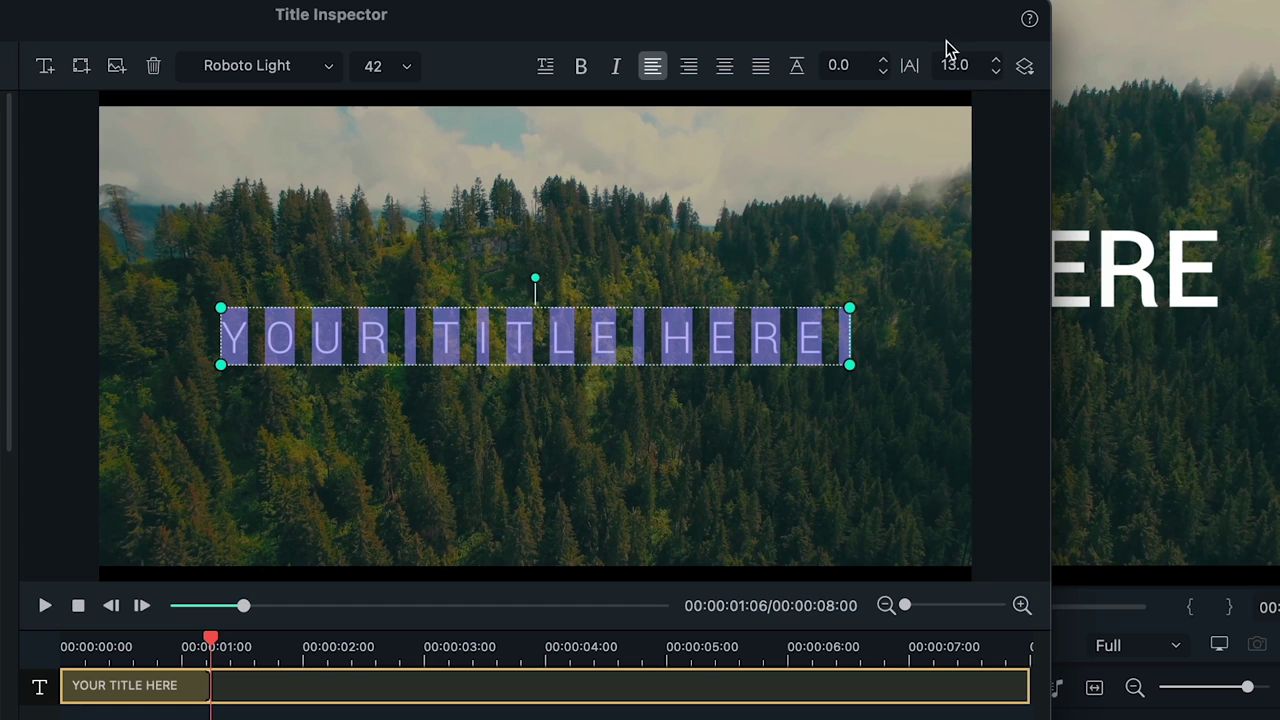
pyautogui.click(679, 334)
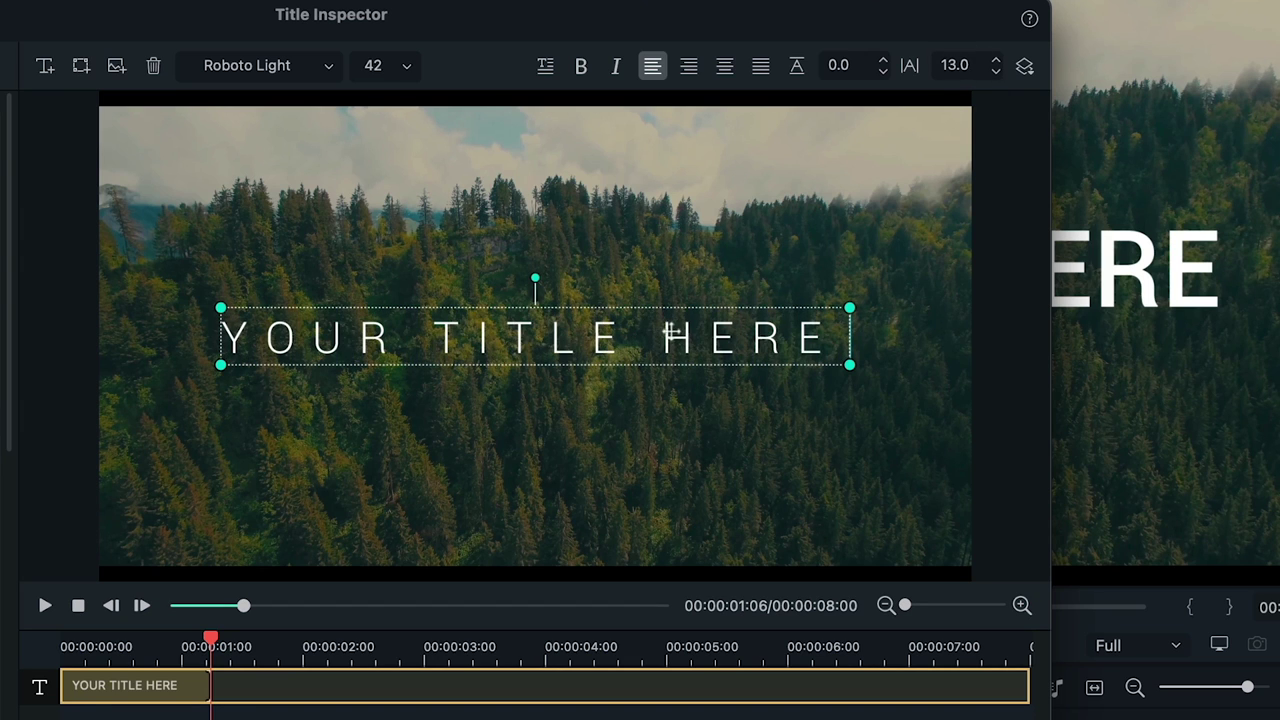
pyautogui.press('super+a')
pyautogui.write('CINEMATIC VIDEO')
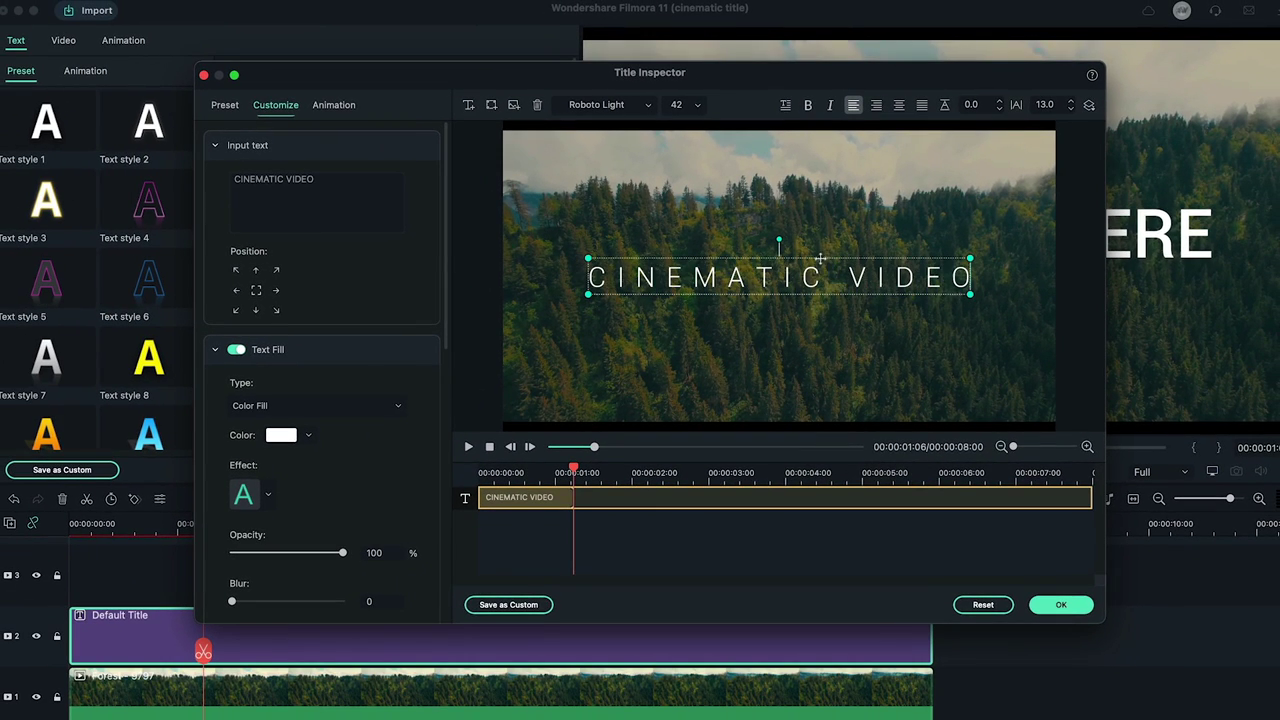
pyautogui.moveTo(975, 287); pyautogui.dragTo(969, 257)
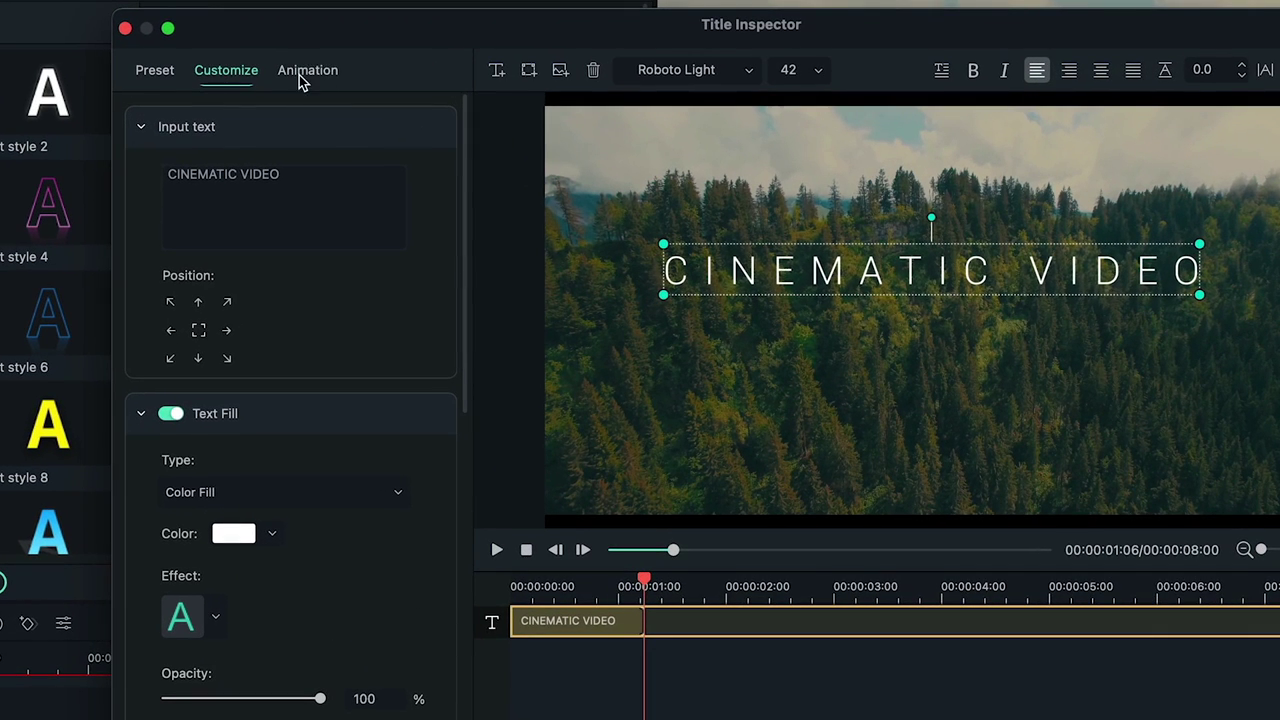
# Apply the Random 2 animation with a shortened intro, preview it, and confirm the edits.
pyautogui.click(330, 110)
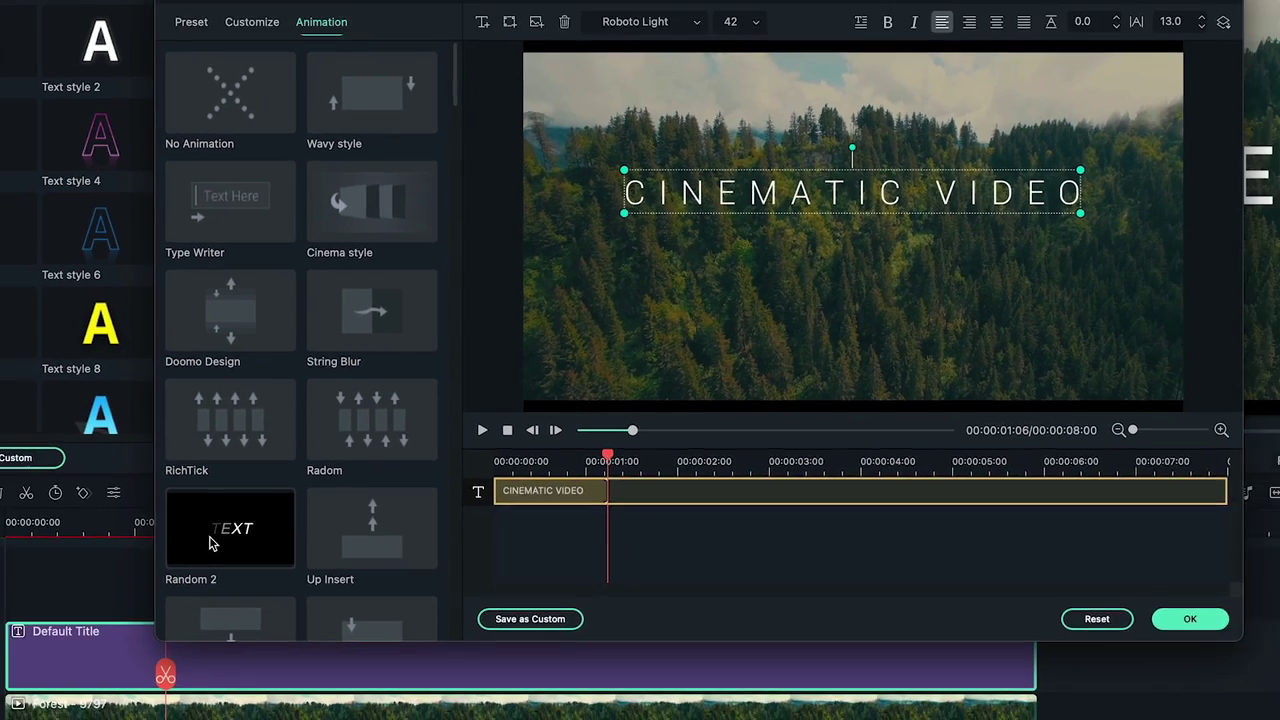
pyautogui.click(240, 541)
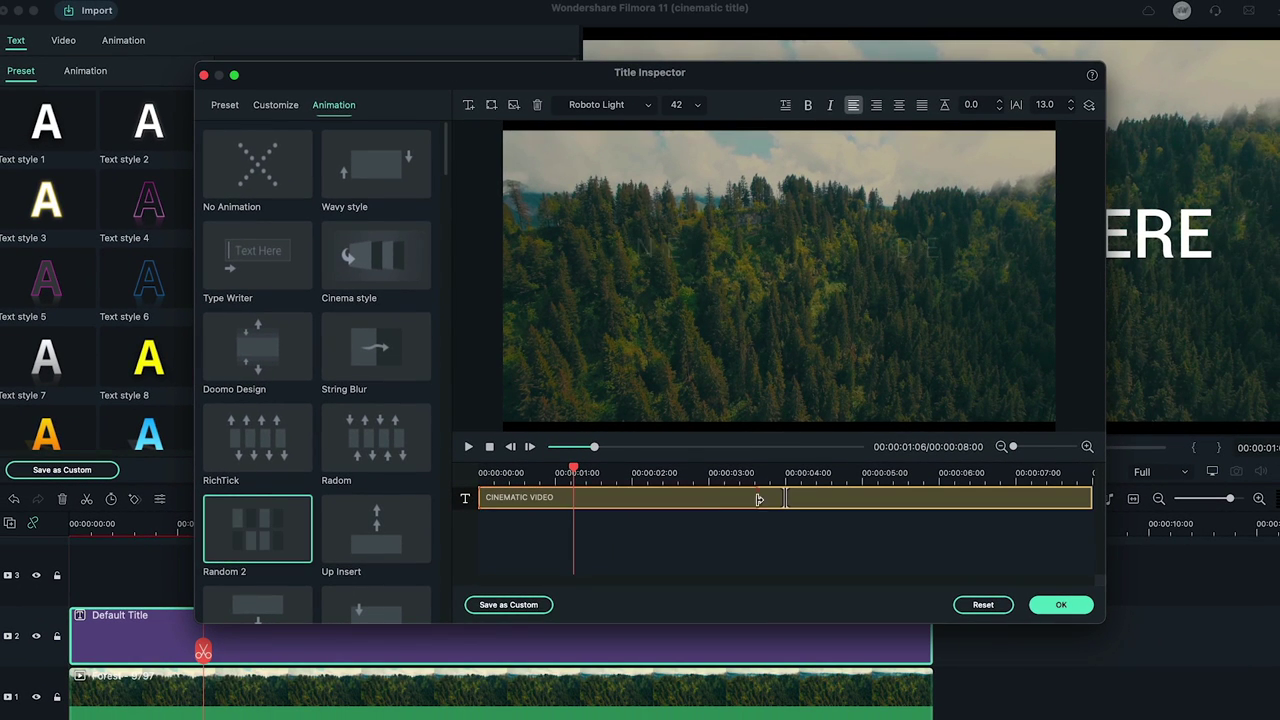
pyautogui.moveTo(711, 497)
pyautogui.mouseDown()
pyautogui.moveTo(622, 497)
pyautogui.moveTo(478, 470)
pyautogui.mouseUp()
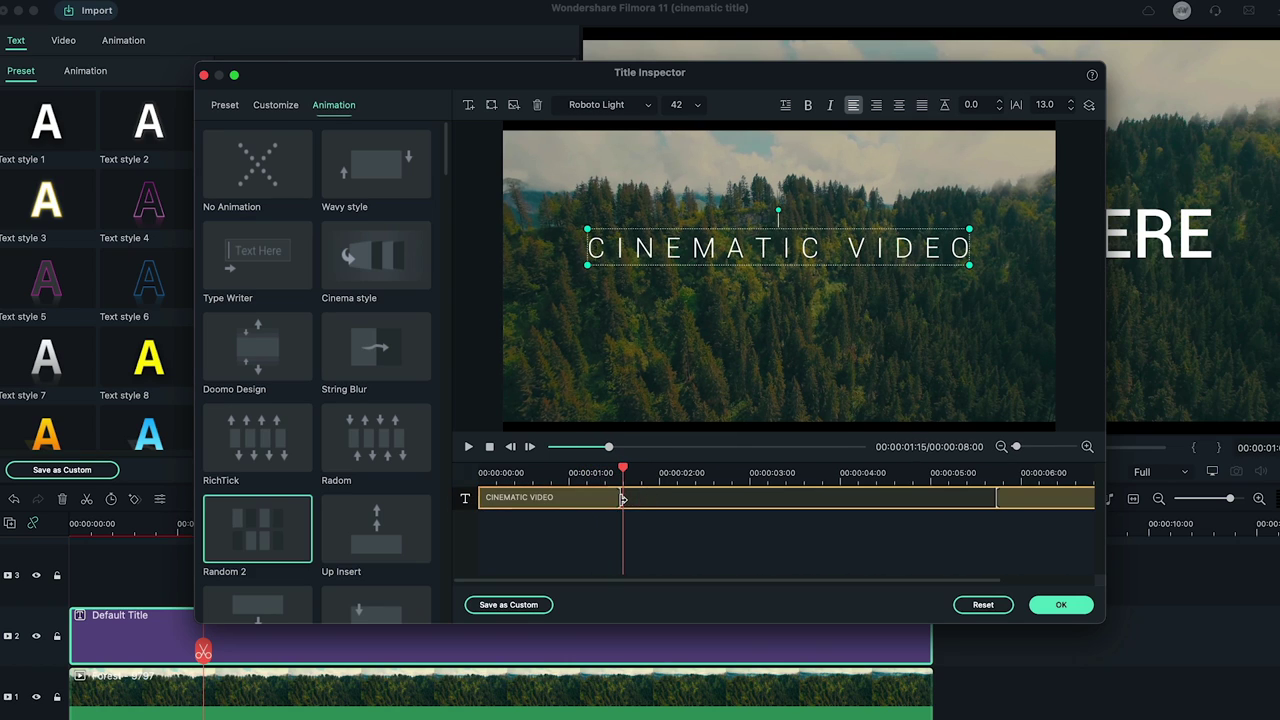
pyautogui.click(470, 447)
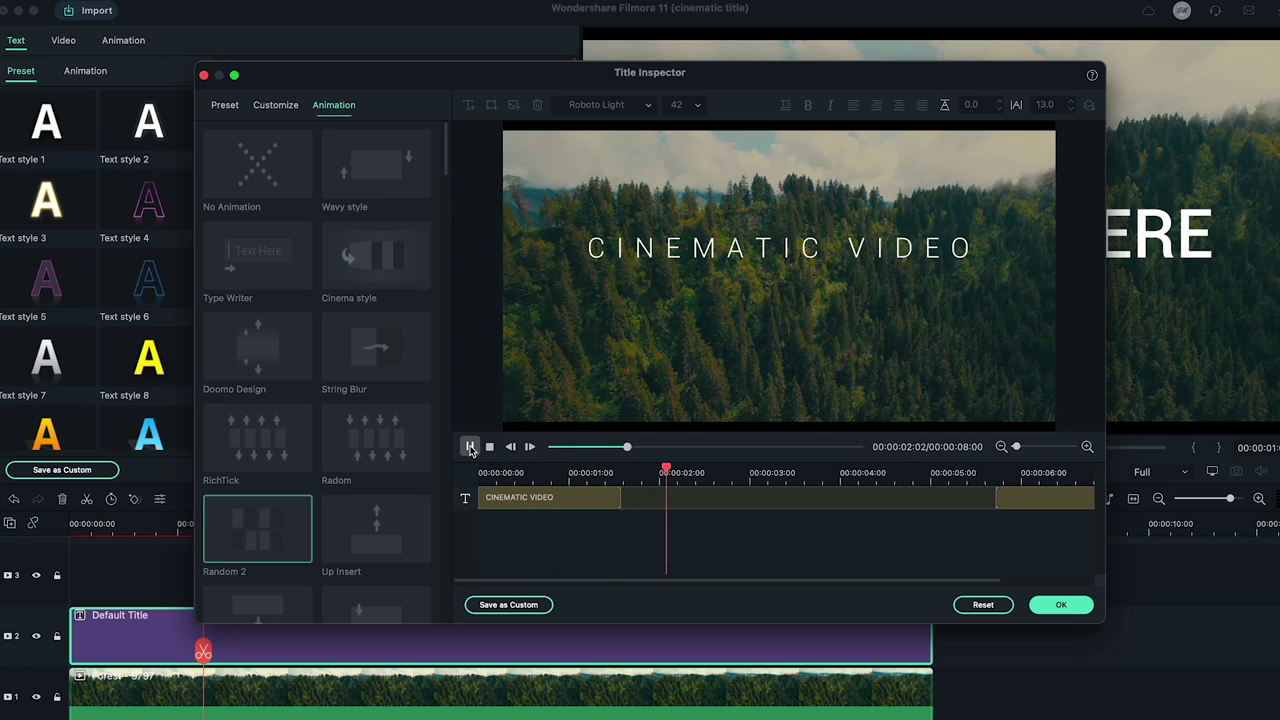
pyautogui.click(470, 447)
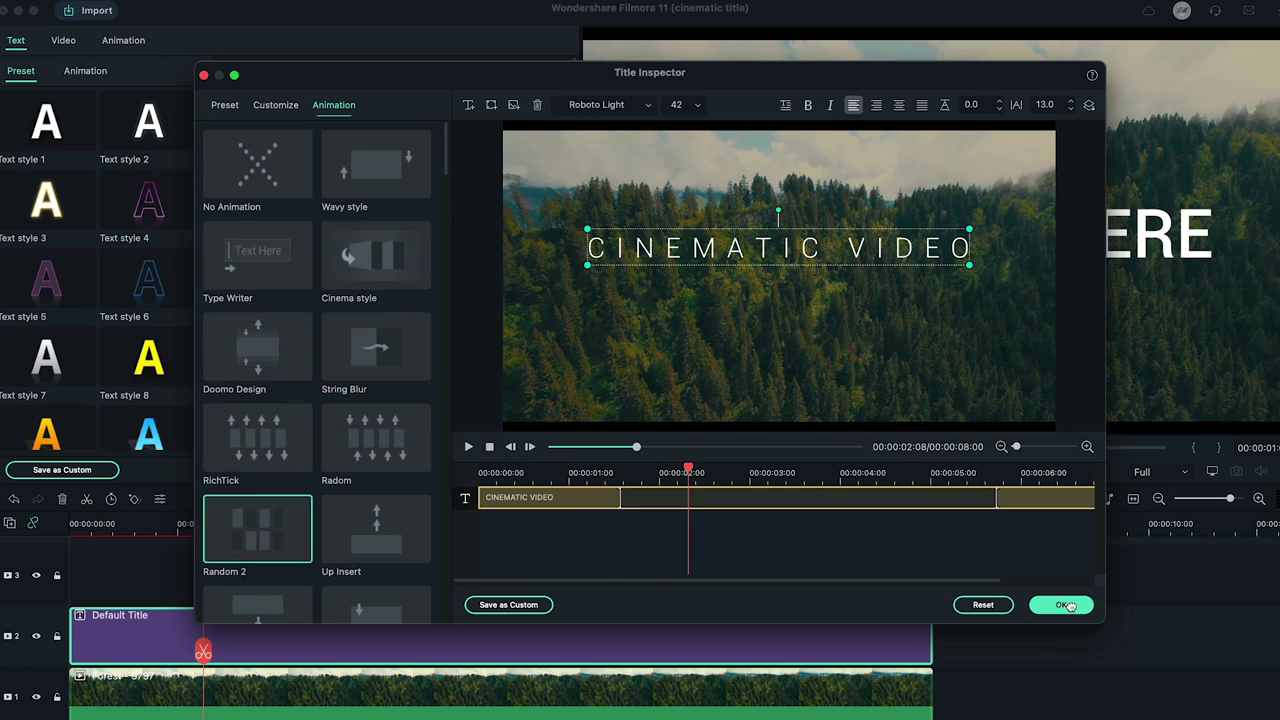
pyautogui.click(1068, 606)
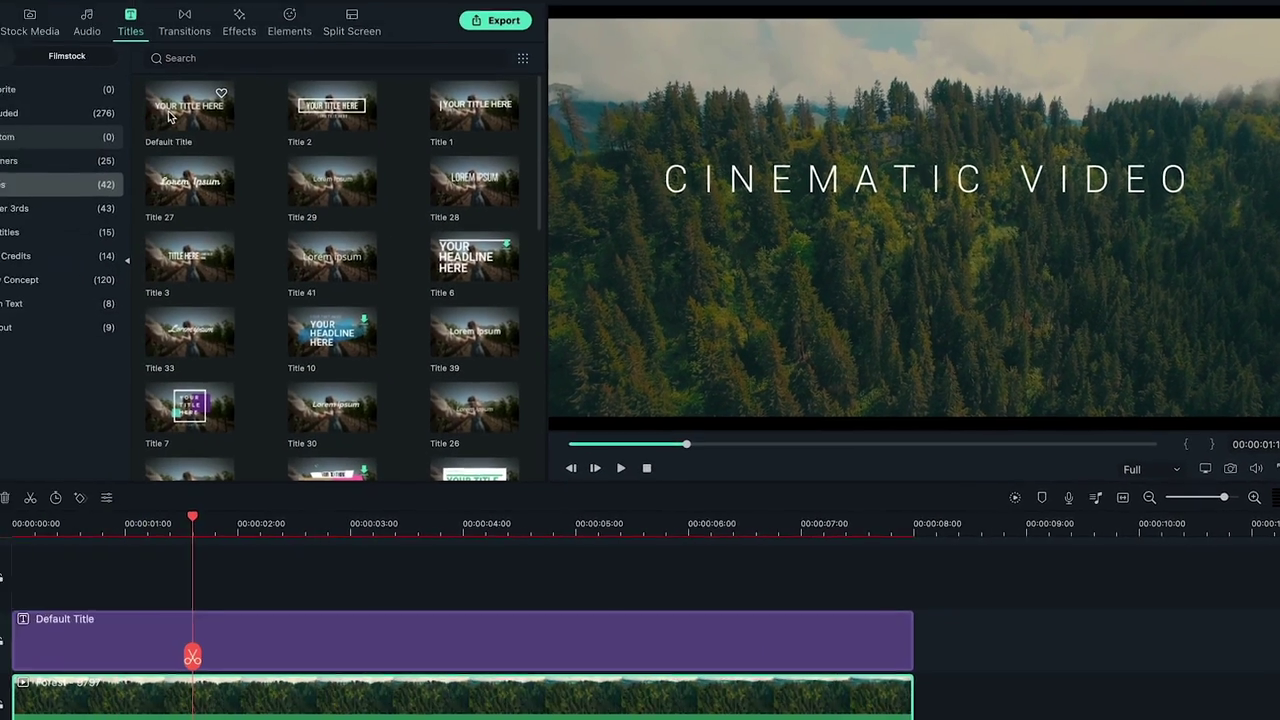
# Drop a second Default Title onto track 3 and extend it to 00:00:08:00.
pyautogui.moveTo(239, 125); pyautogui.dragTo(243, 580)
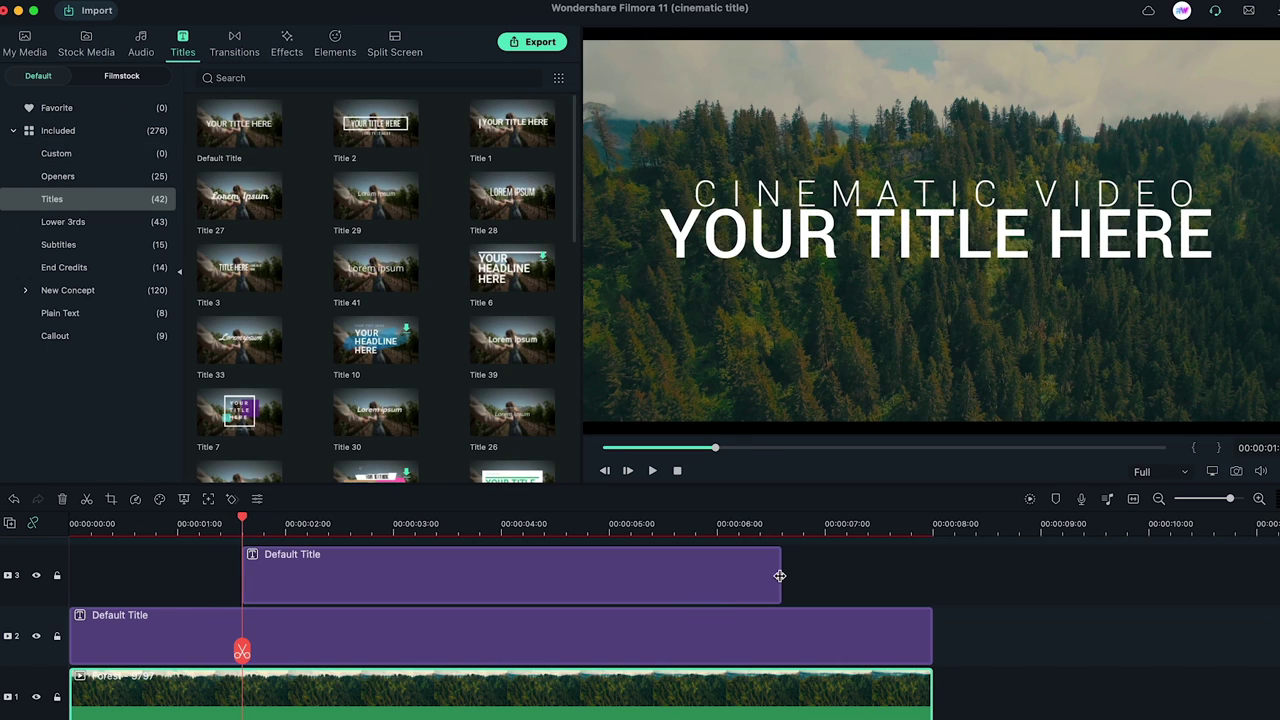
pyautogui.moveTo(780, 576); pyautogui.dragTo(930, 589)
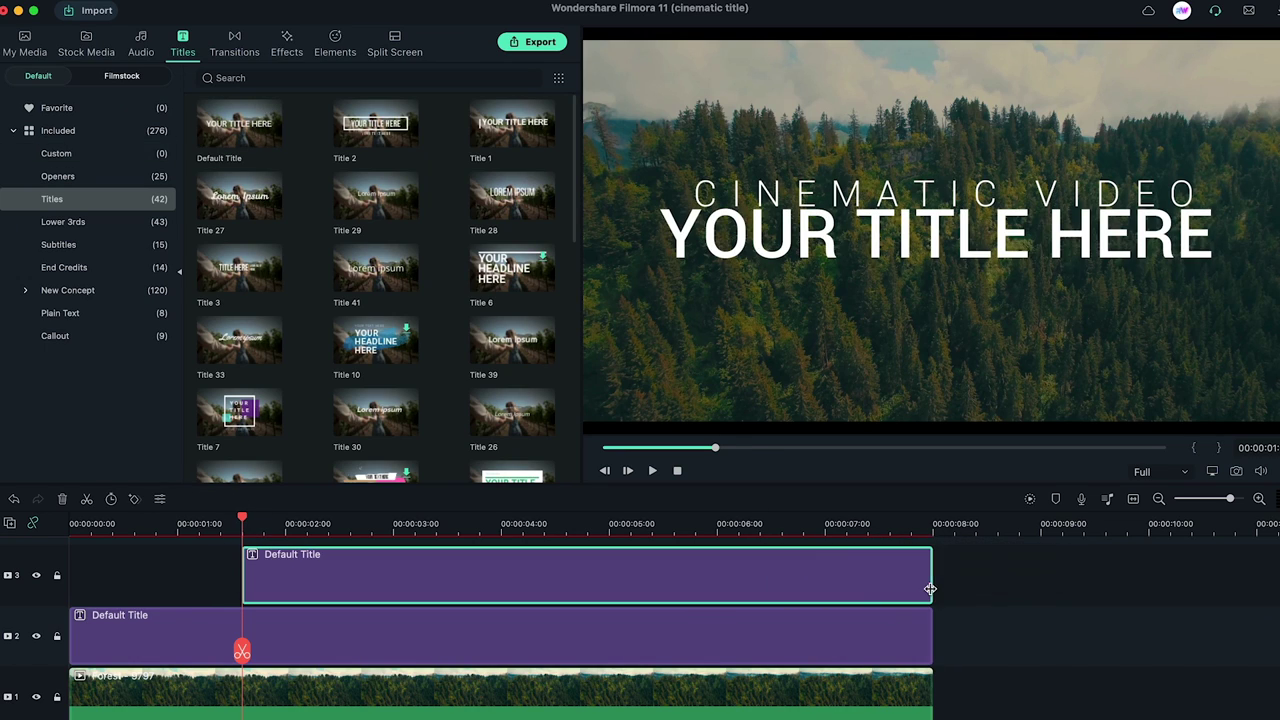
# Format the second title as Roboto Light size 16 with letter spacing widened to 8.0.
pyautogui.doubleClick(793, 582)
pyautogui.click(454, 472)
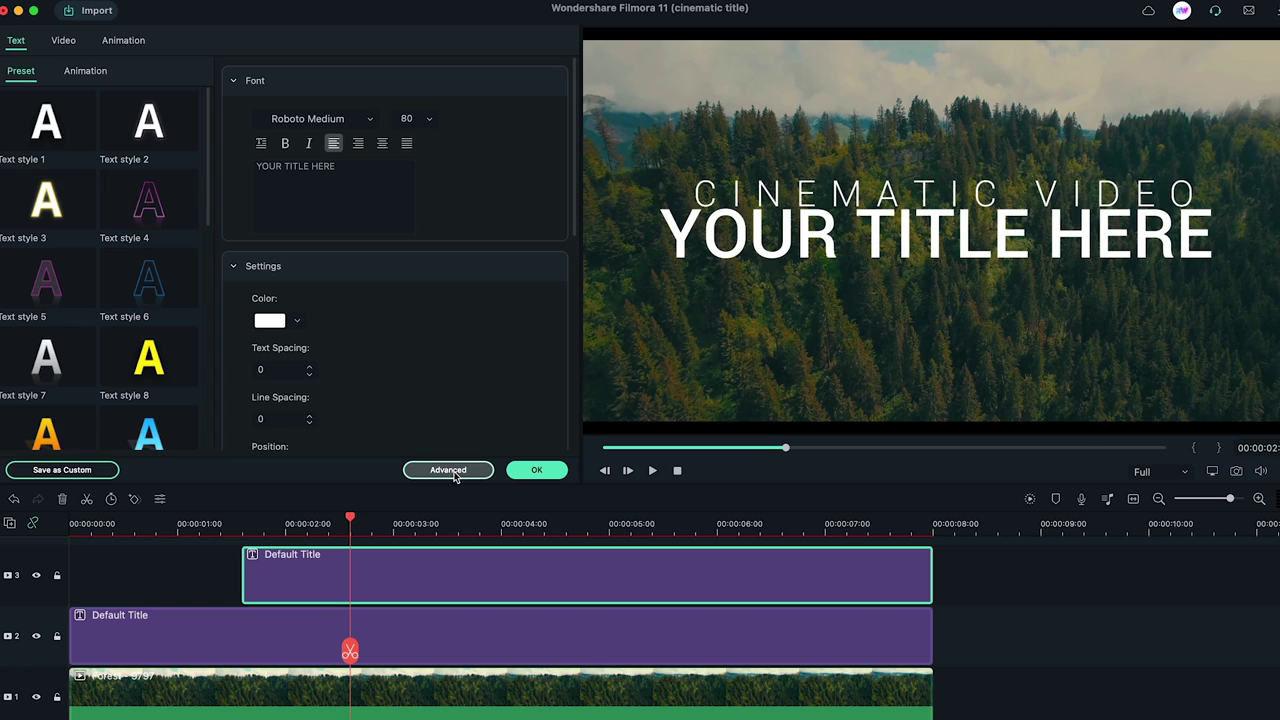
pyautogui.click(648, 105)
pyautogui.click(597, 143)
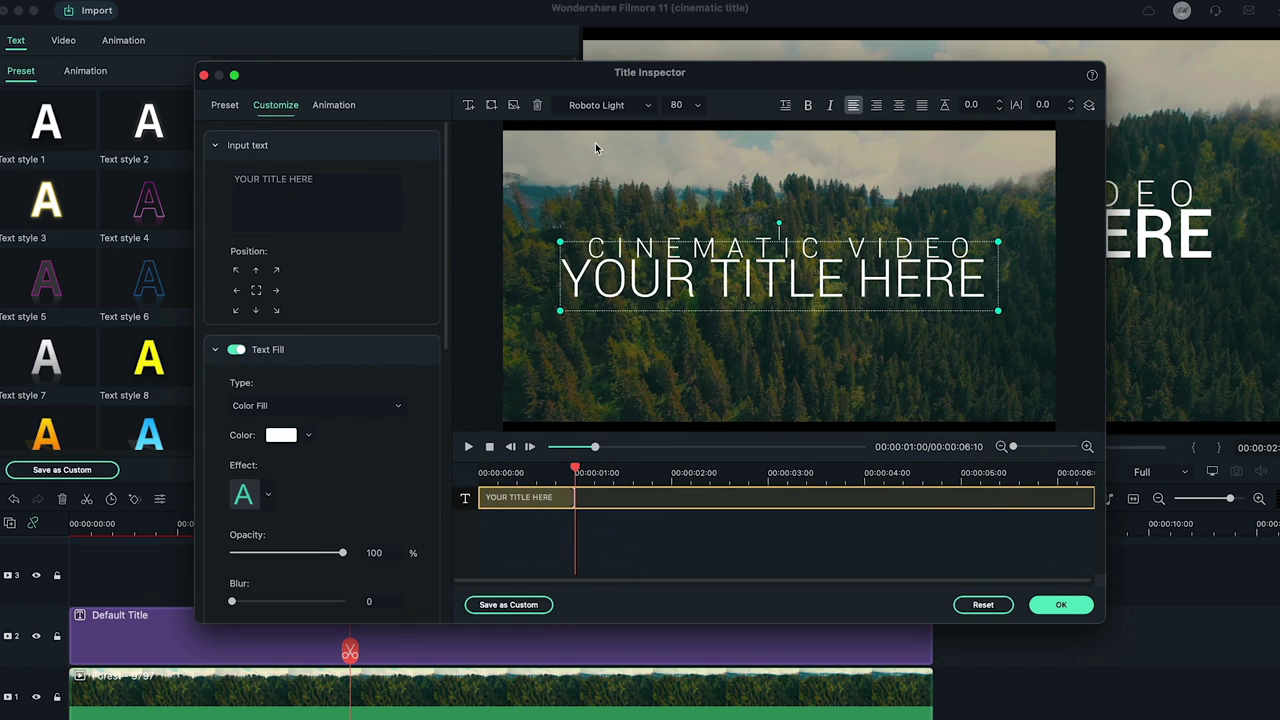
pyautogui.click(698, 105)
pyautogui.click(684, 154)
pyautogui.write('MINIMAL & MODERN')
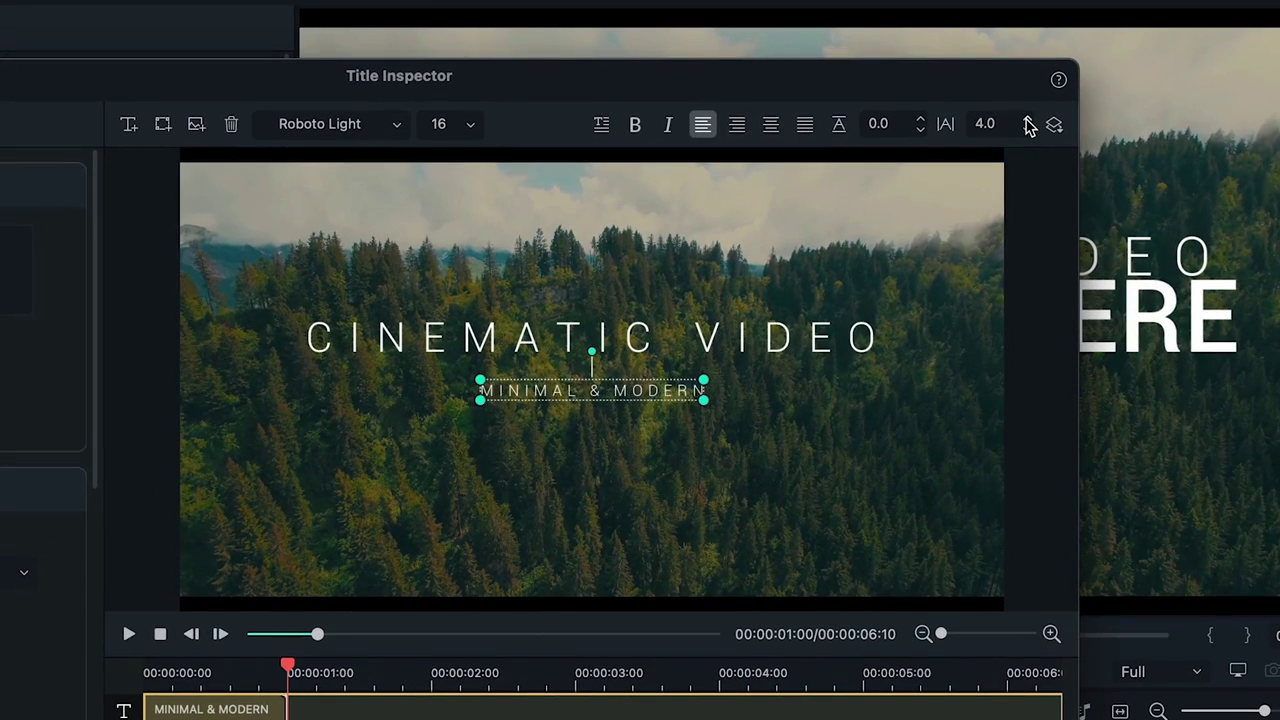
pyautogui.click(1029, 121)
pyautogui.click(1029, 121)
pyautogui.click(1029, 121)
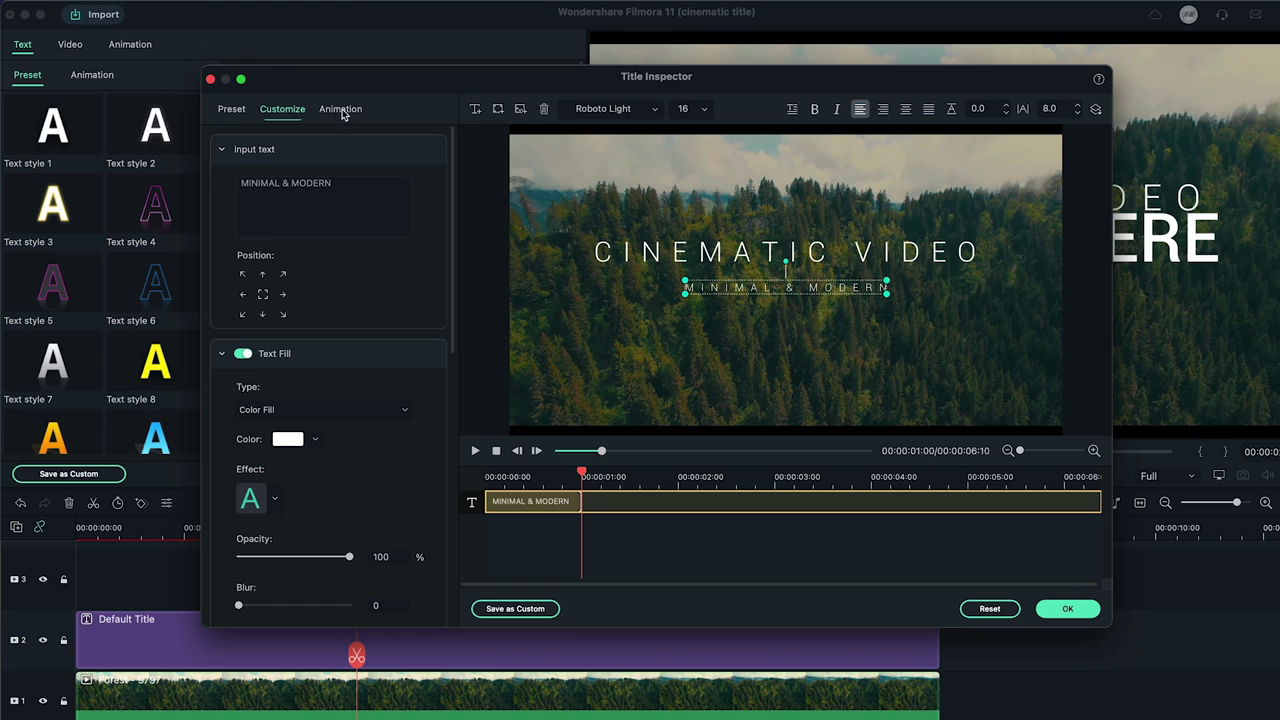
# Give the subtitle the Fade2 animation, preview it from the start, and confirm.
pyautogui.click(352, 112)
pyautogui.scroll(-10, 438, 347)
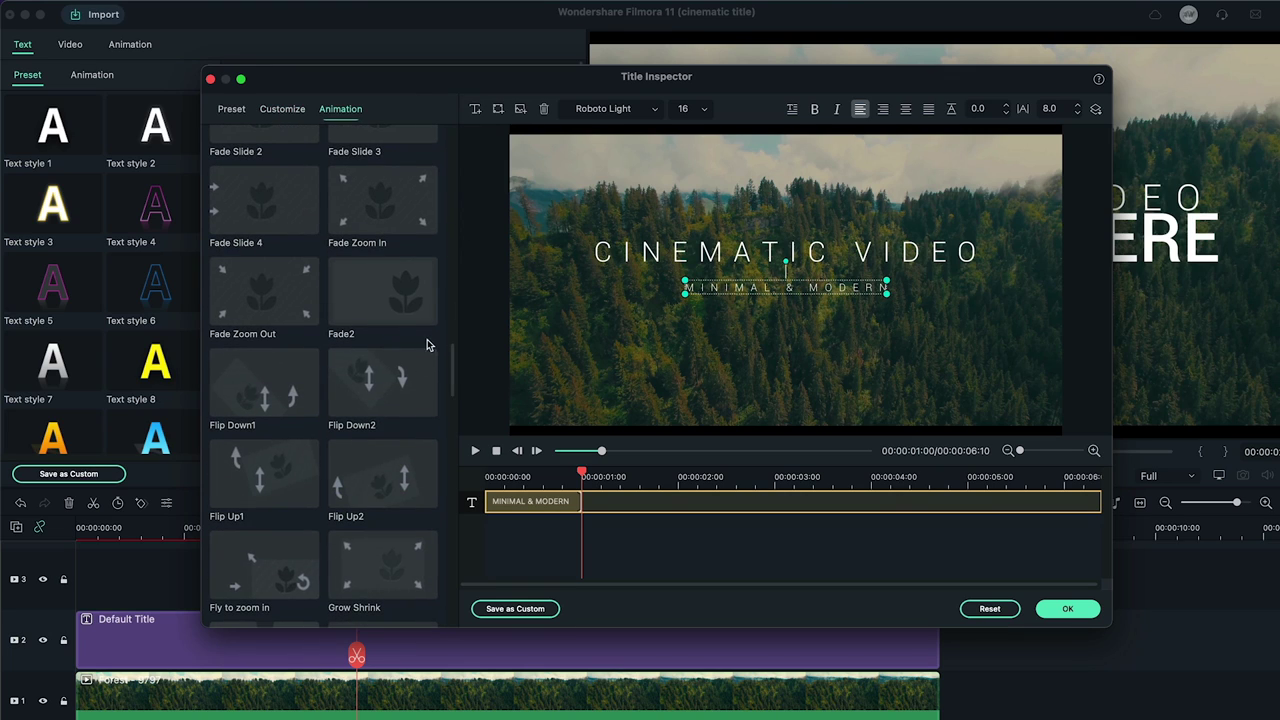
pyautogui.click(384, 306)
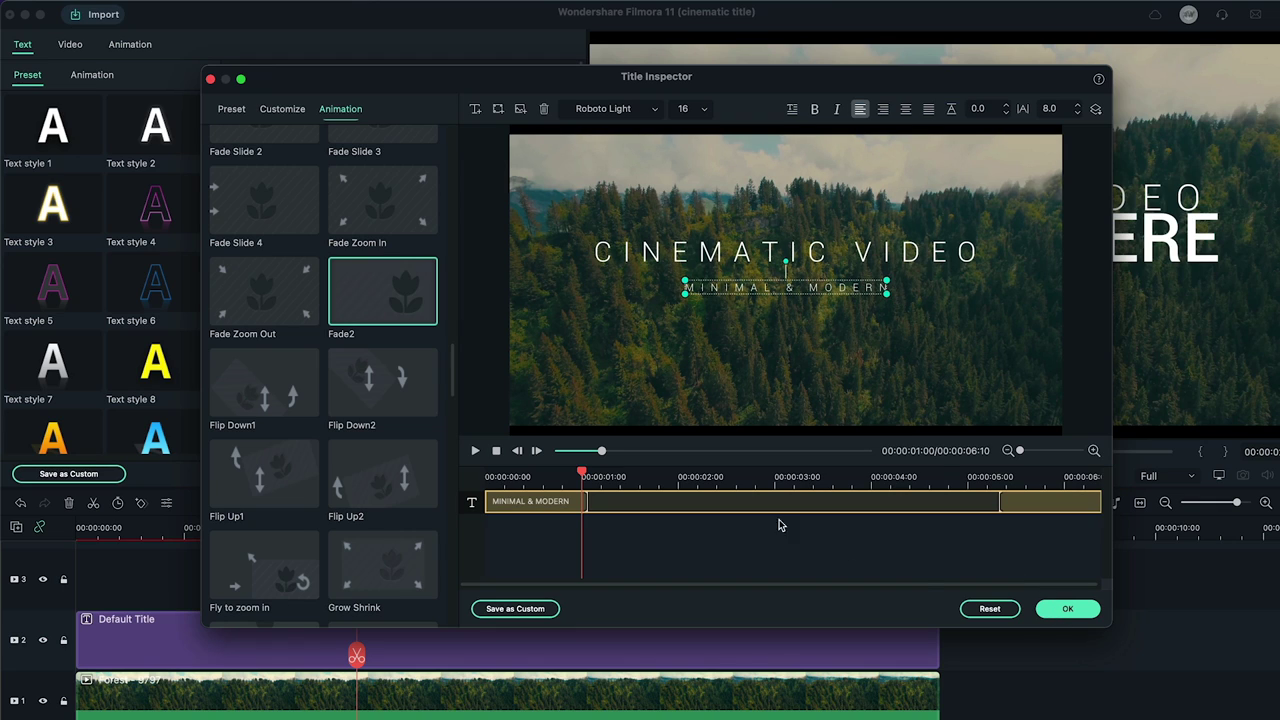
pyautogui.moveTo(601, 450); pyautogui.dragTo(474, 450)
pyautogui.click(476, 451)
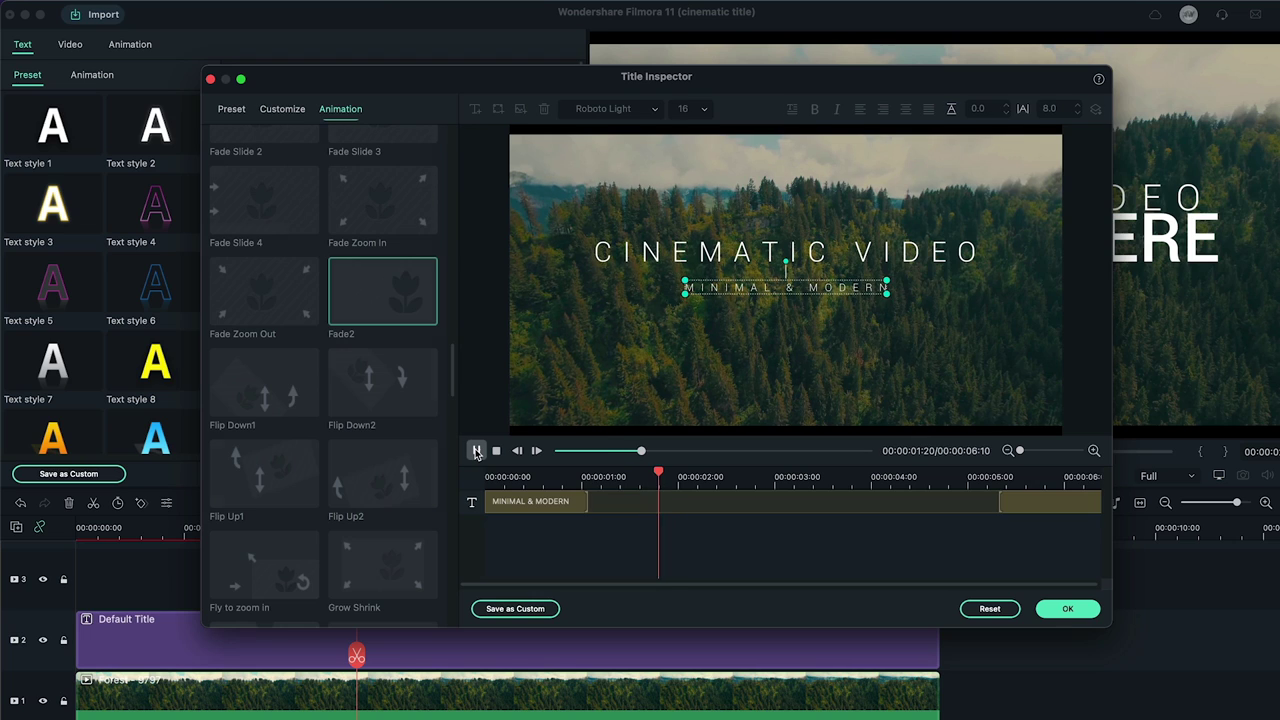
pyautogui.click(476, 451)
pyautogui.click(1065, 610)
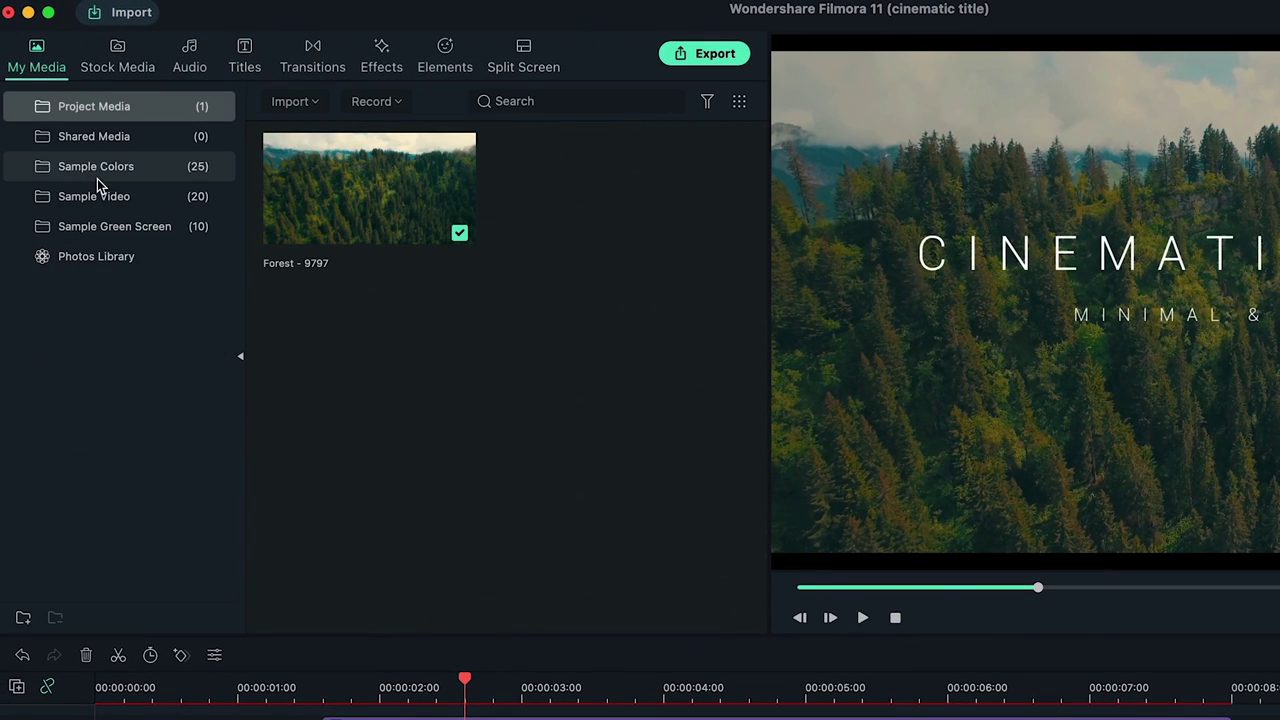
# Place the White sample colour clip on track 4 and extend it to about 8 seconds.
pyautogui.click(96, 166)
pyautogui.scroll(-3, 540, 398)
pyautogui.scroll(-10, 540, 398)
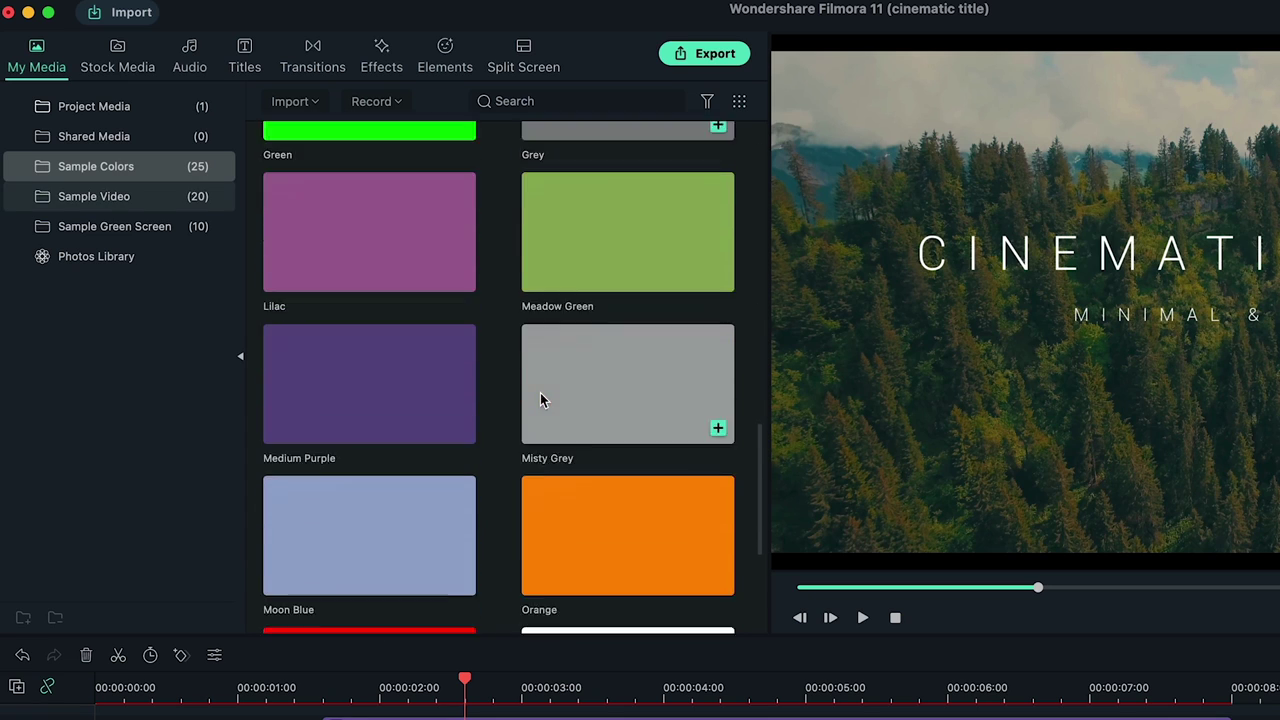
pyautogui.scroll(-3, 540, 398)
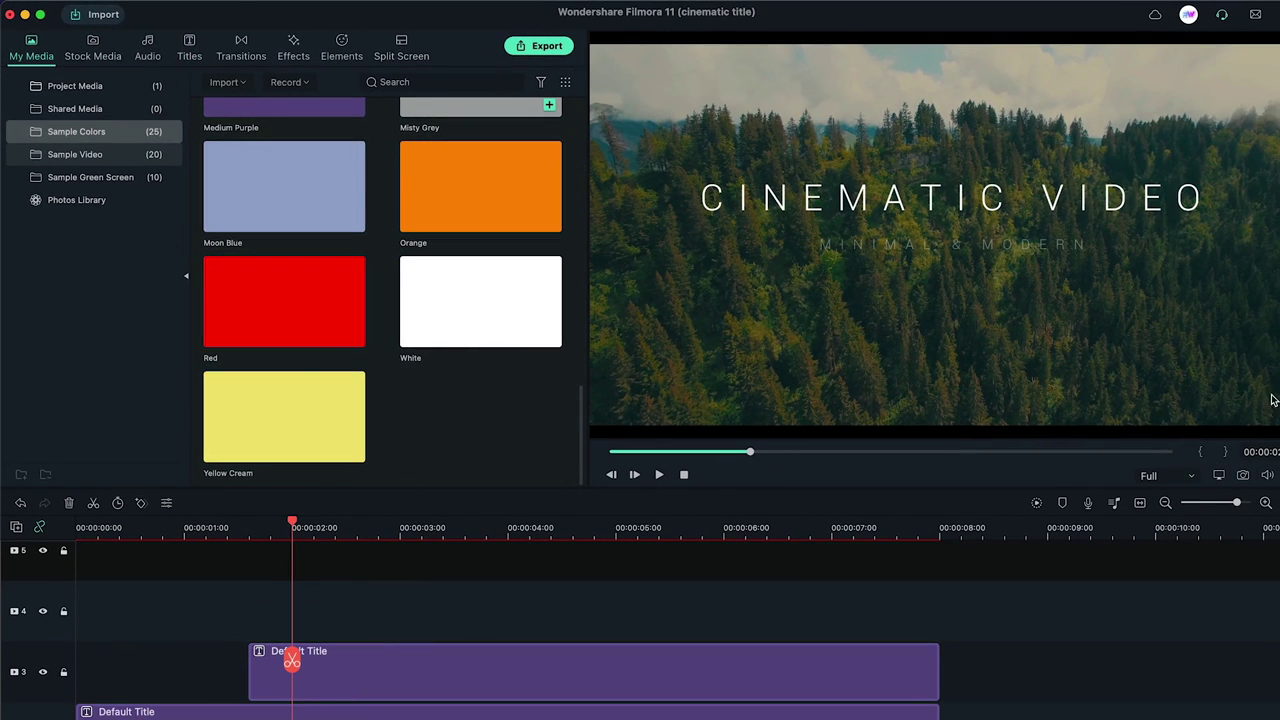
pyautogui.moveTo(480, 300); pyautogui.dragTo(320, 612)
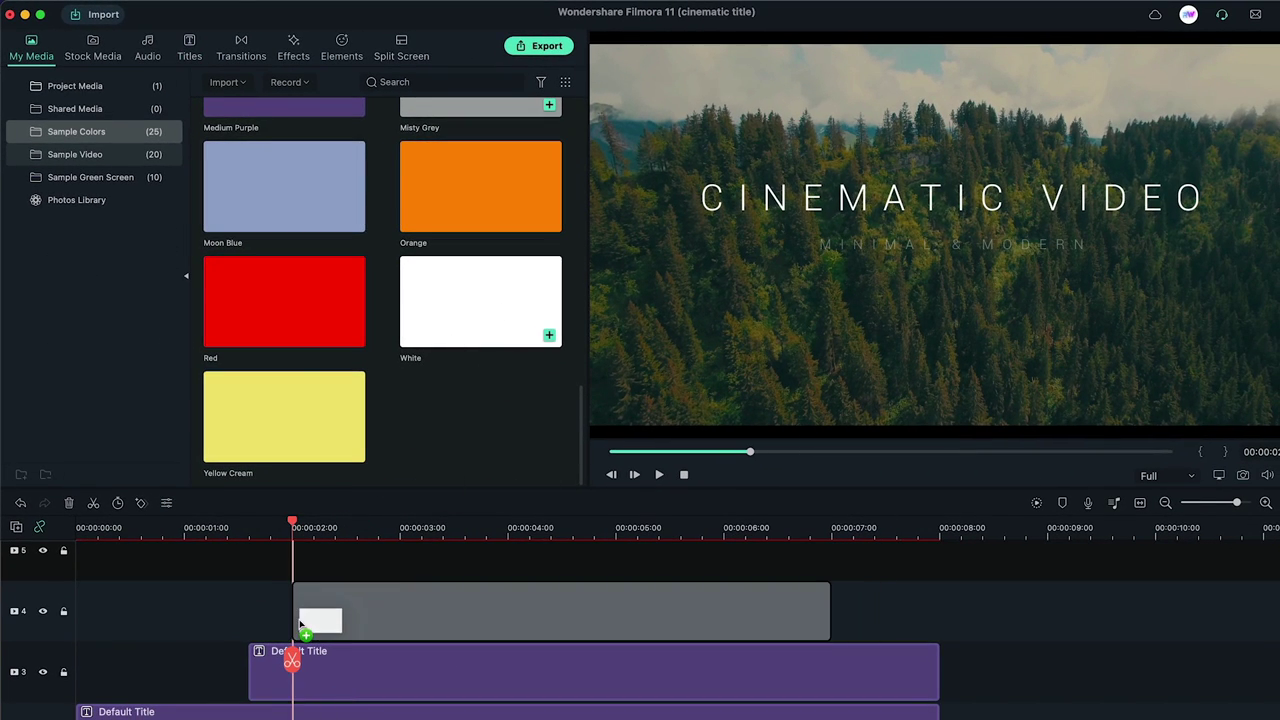
pyautogui.moveTo(830, 607); pyautogui.dragTo(940, 607)
# Scale the white clip to 38.5% and flatten it into an underline below the subtitle.
pyautogui.doubleClick(648, 604)
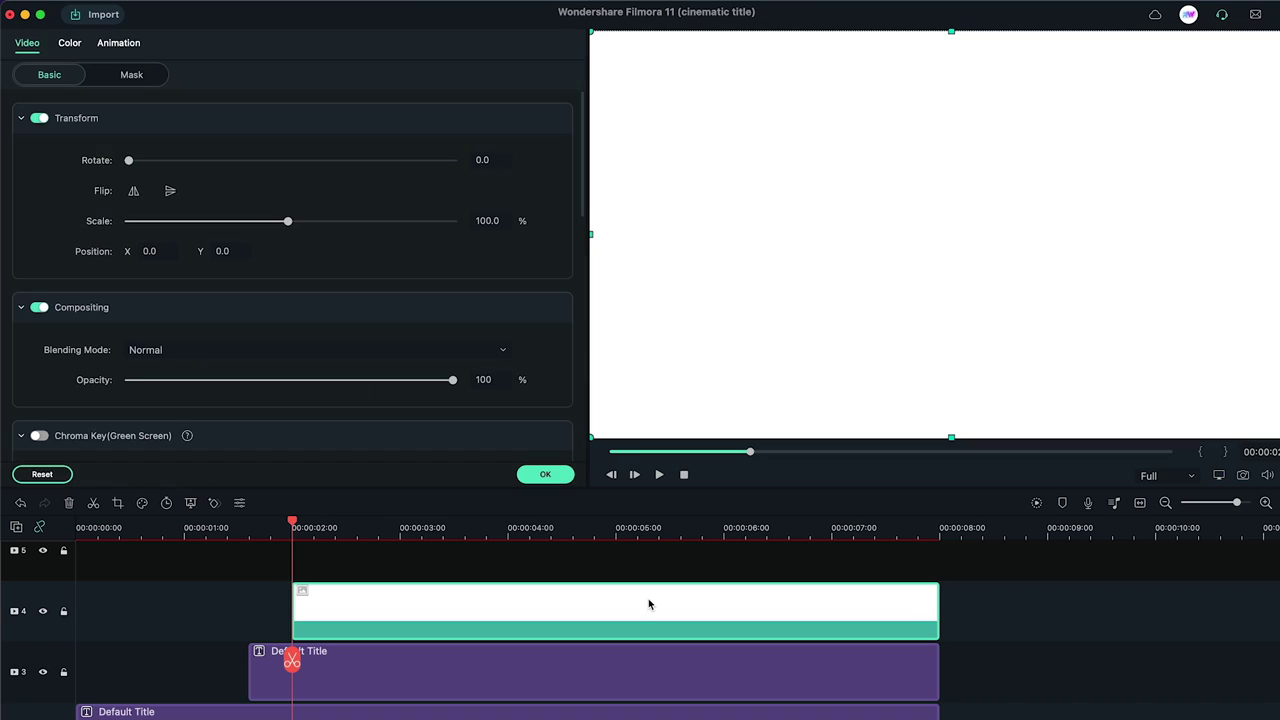
pyautogui.moveTo(287, 220); pyautogui.dragTo(186, 220)
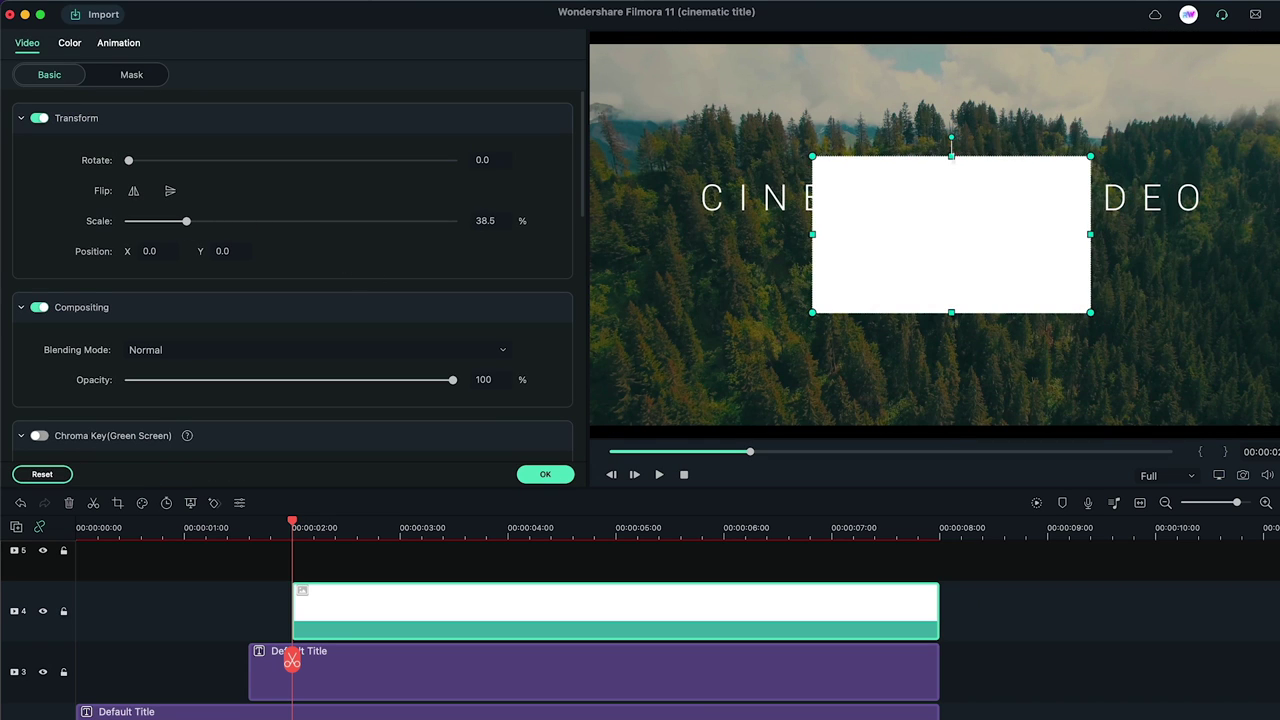
pyautogui.moveTo(938, 231); pyautogui.dragTo(940, 258)
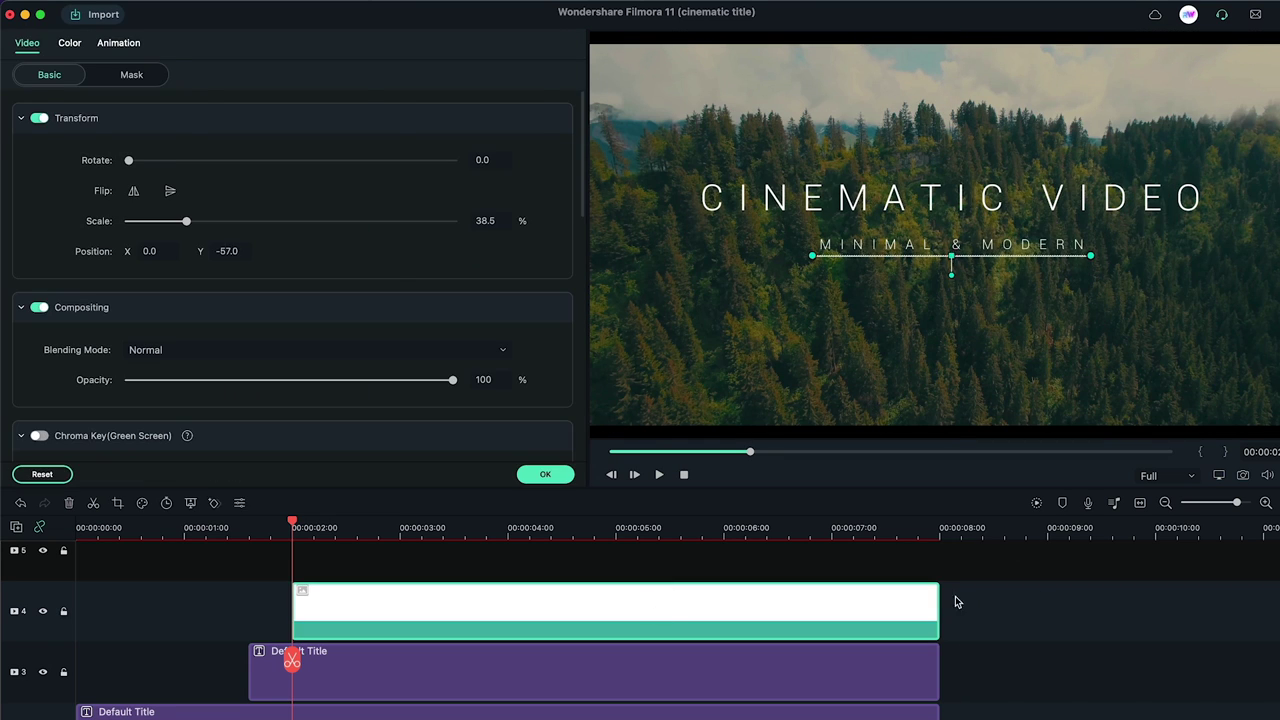
pyautogui.click(1062, 676)
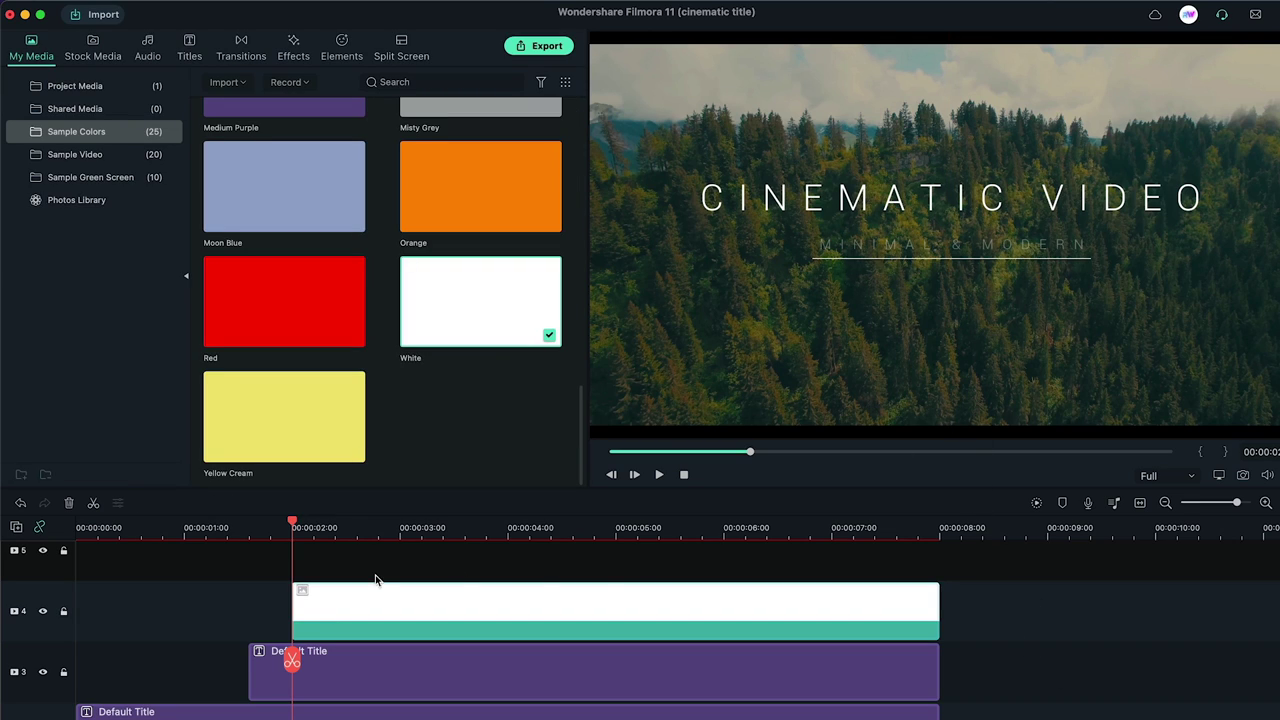
pyautogui.moveTo(291, 522); pyautogui.dragTo(421, 527)
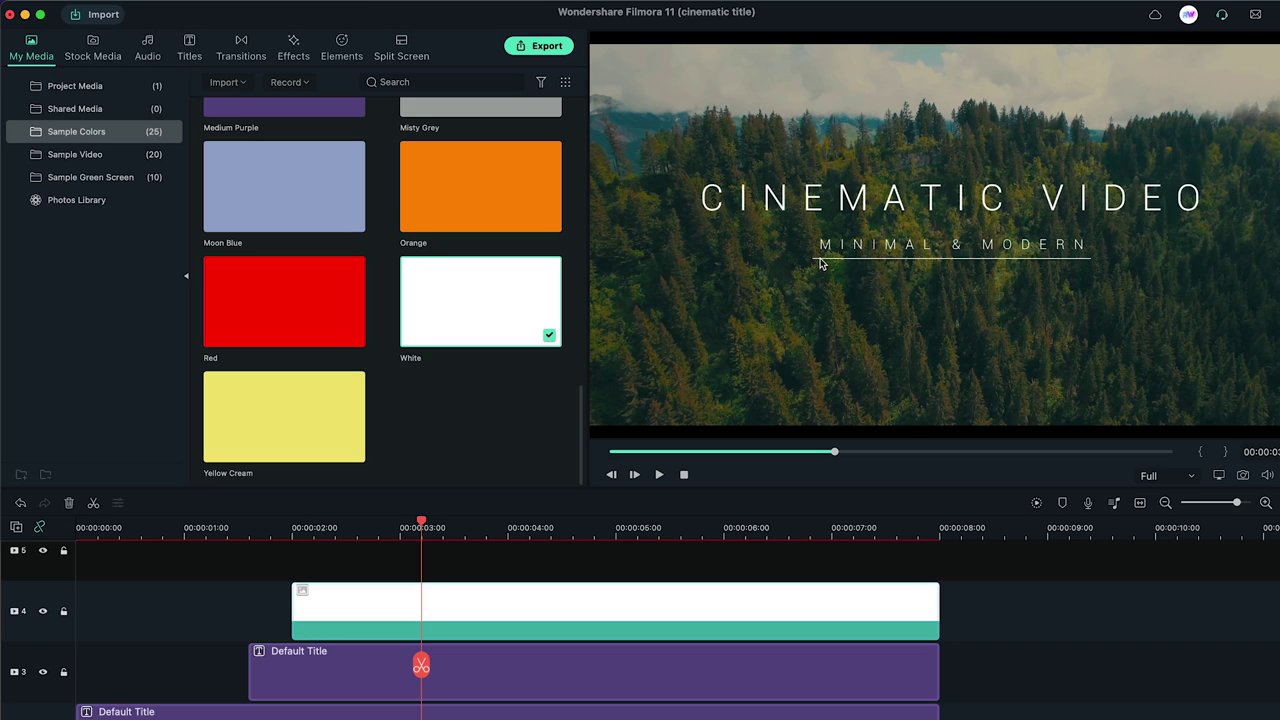
# Add Col Split at the white underline's start and Col Merge at its end.
pyautogui.click(240, 47)
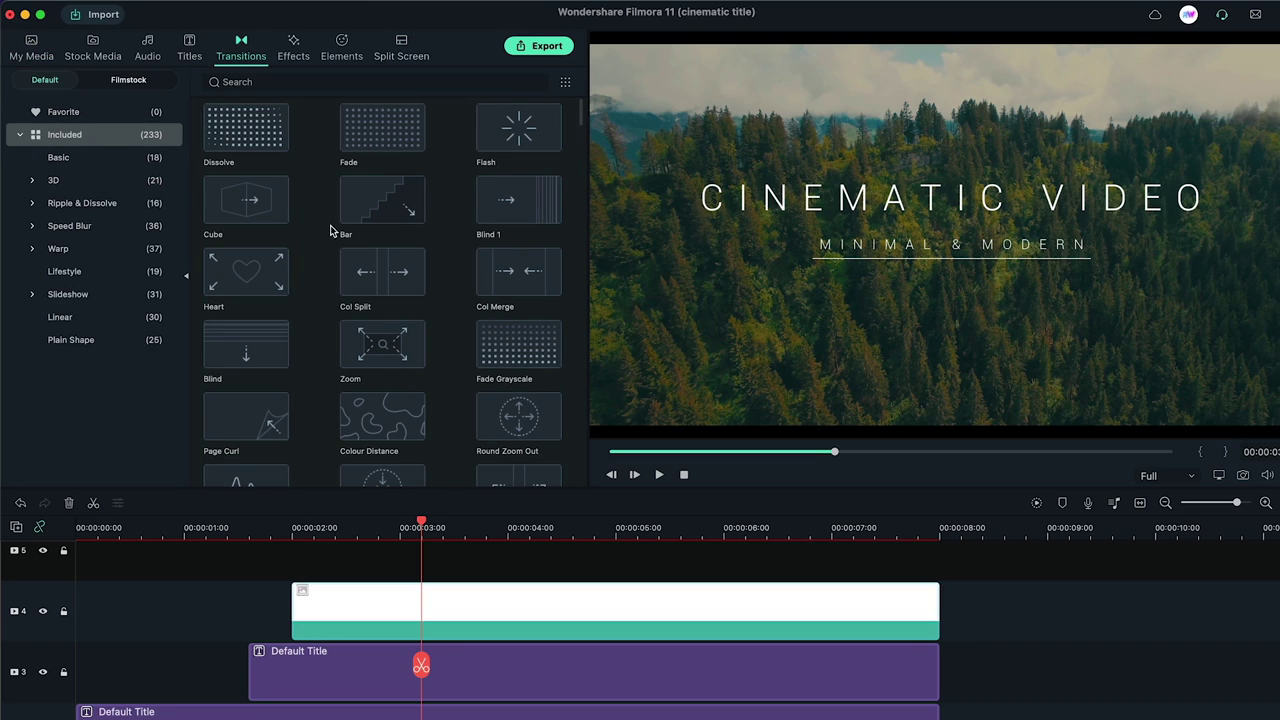
pyautogui.moveTo(382, 272)
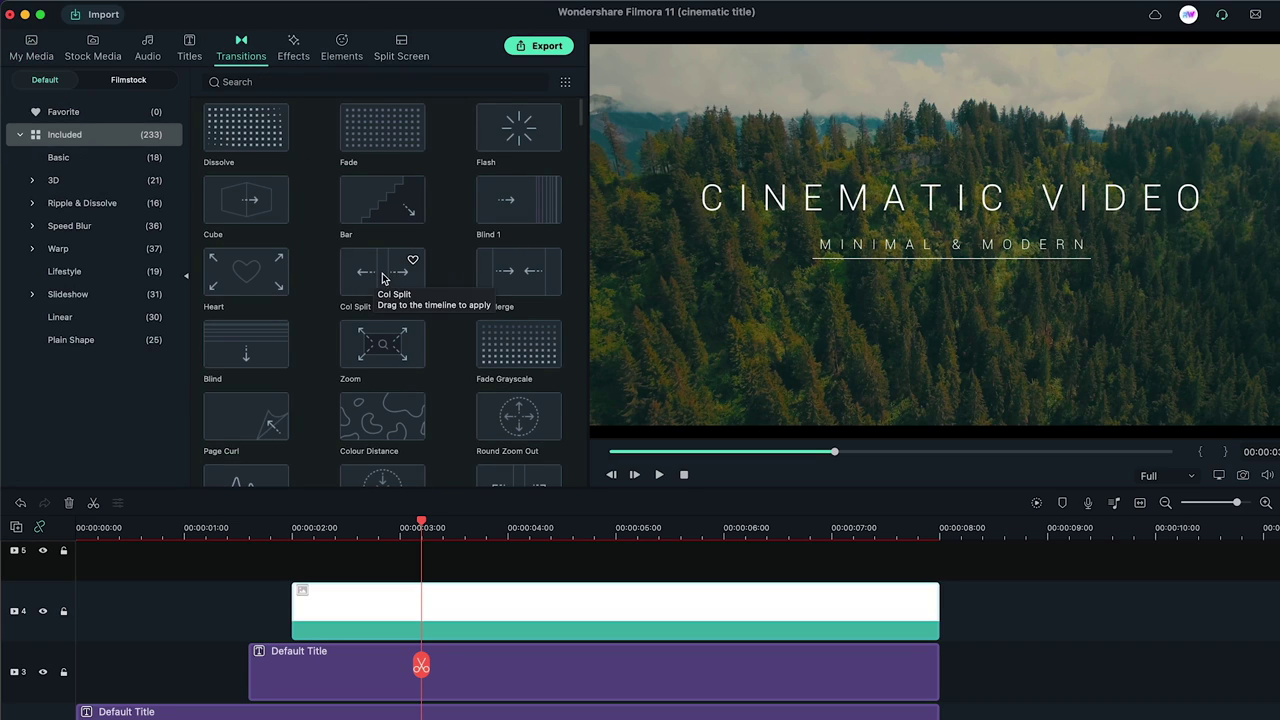
pyautogui.moveTo(381, 278); pyautogui.dragTo(301, 596)
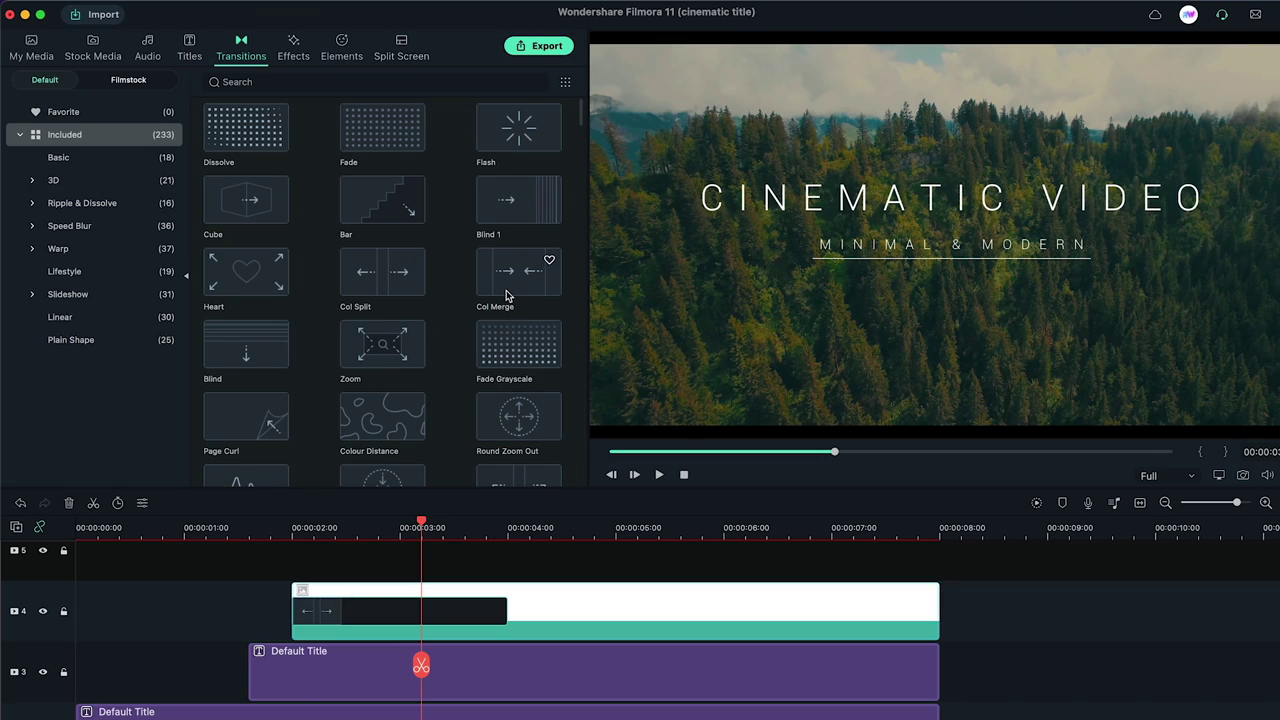
pyautogui.moveTo(506, 290); pyautogui.dragTo(851, 604)
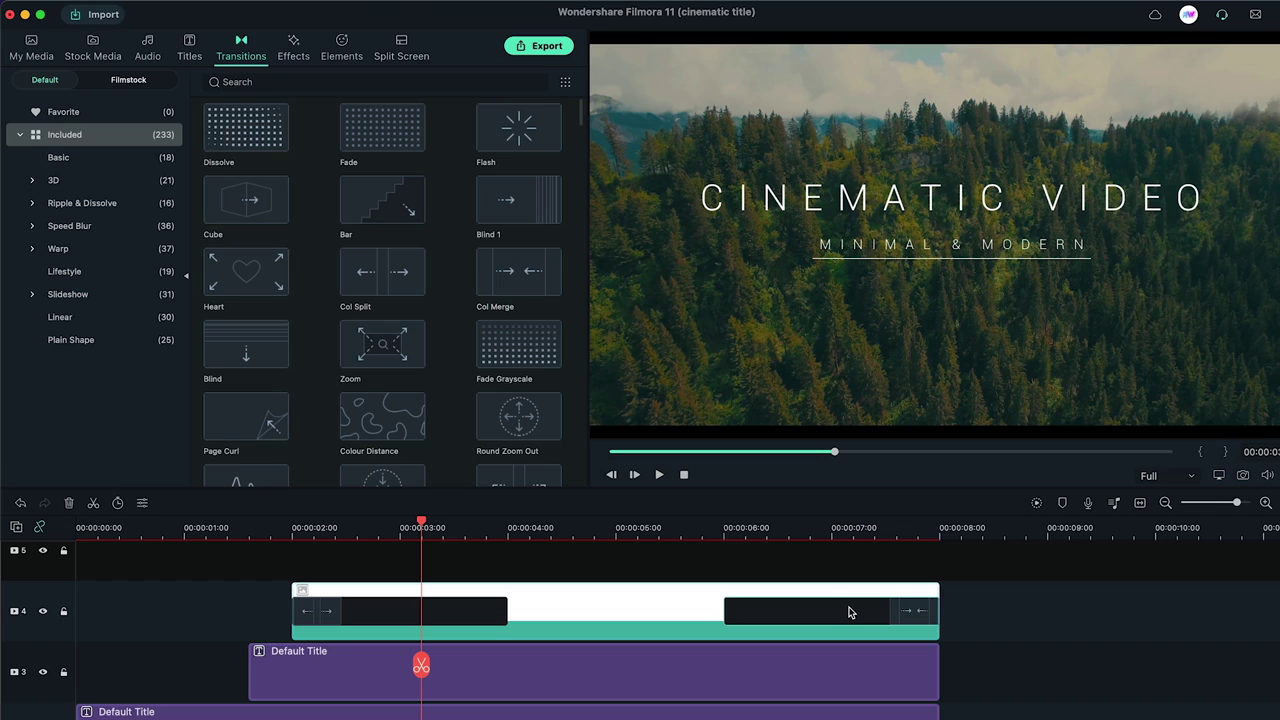
pyautogui.scroll(2, 664, 607)
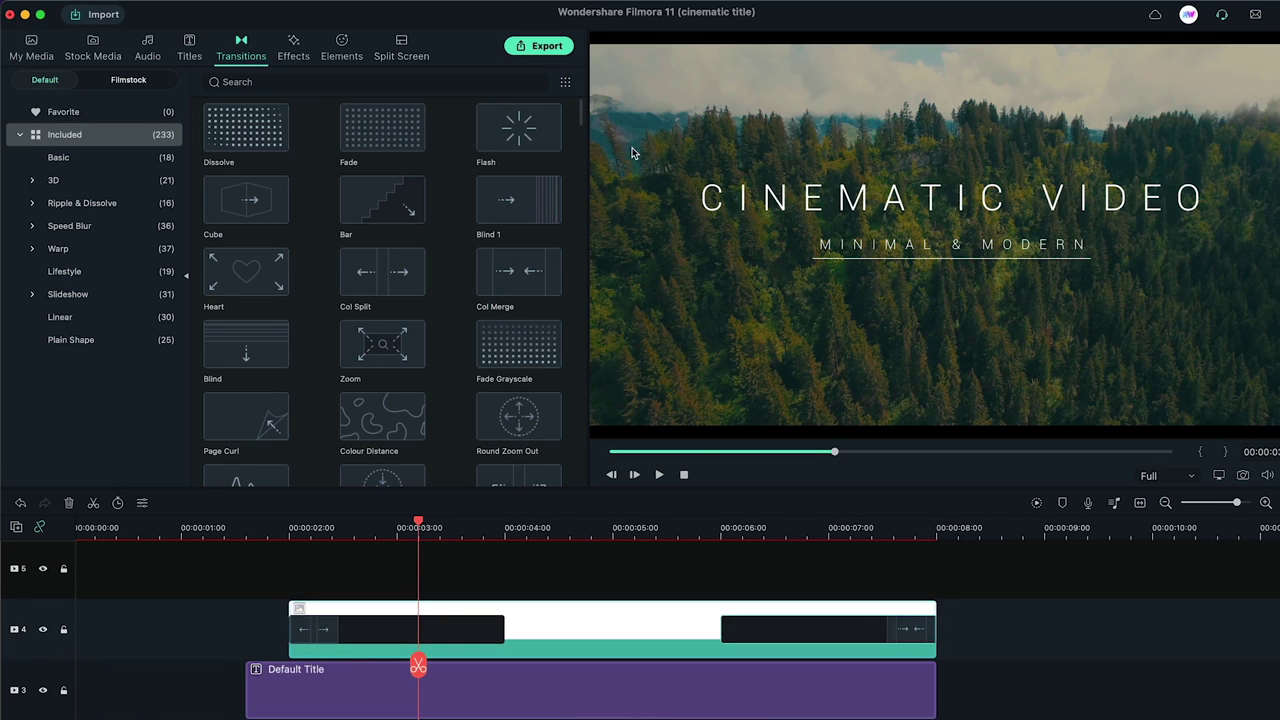
# Search effects for '21' and lay Cinema 21:9 on track 5 from 0s to 00:00:08:00.
pyautogui.click(294, 47)
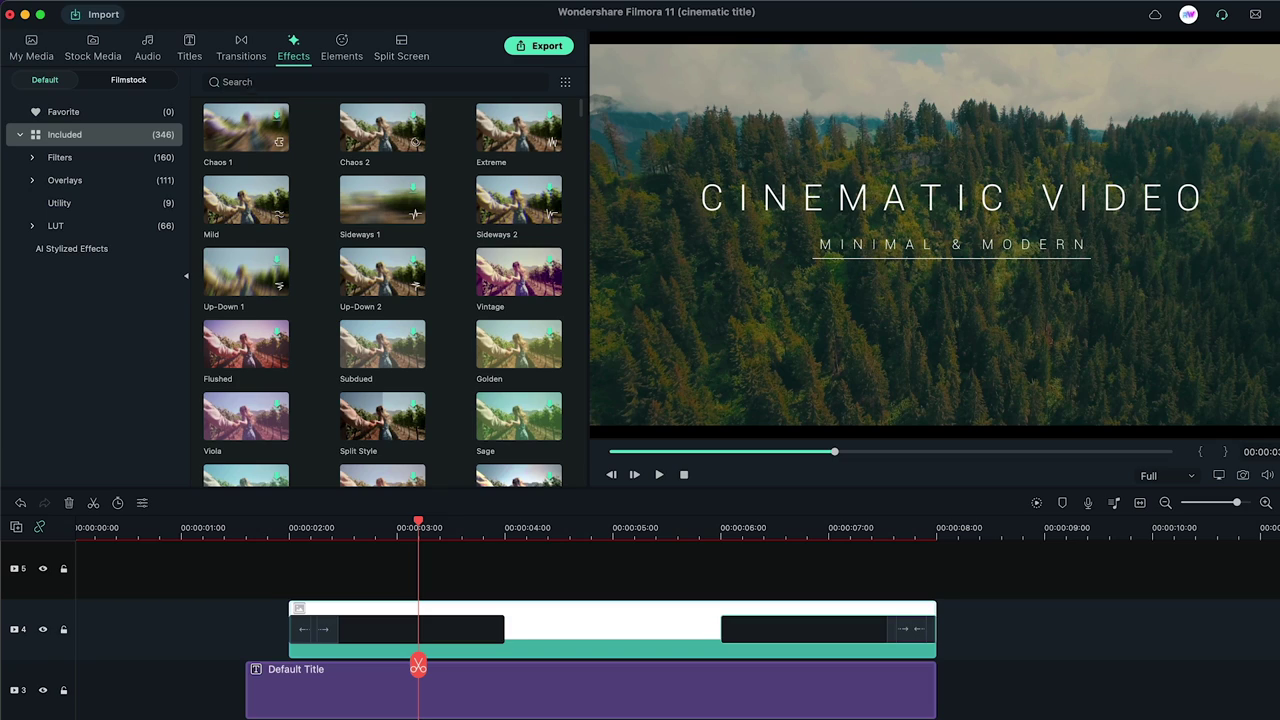
pyautogui.write('21')
pyautogui.press('Return')
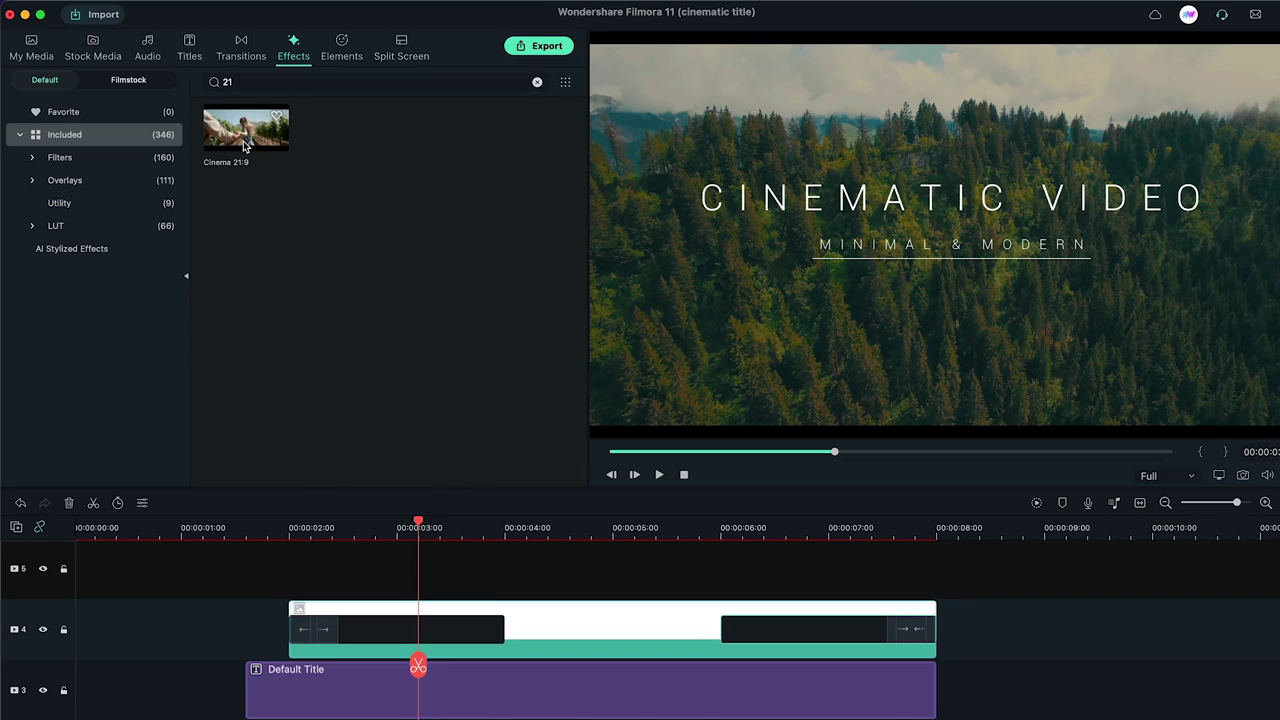
pyautogui.moveTo(240, 147); pyautogui.dragTo(100, 565)
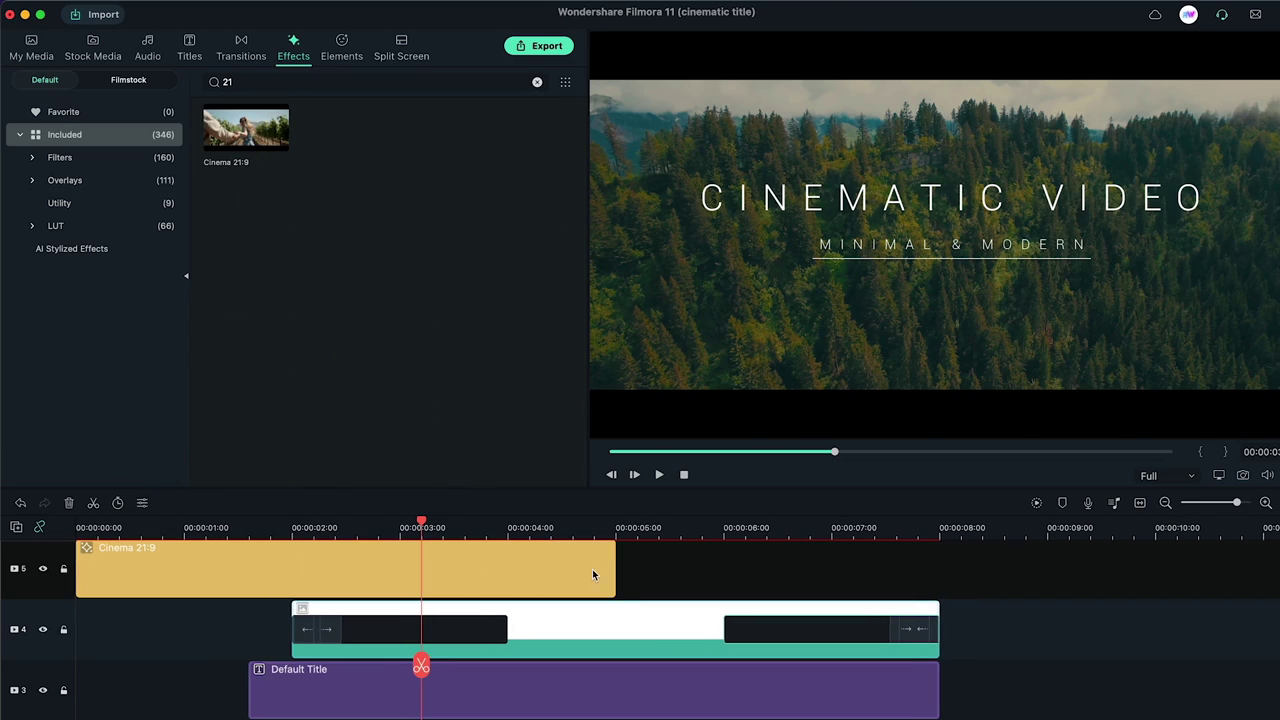
pyautogui.moveTo(615, 573); pyautogui.dragTo(937, 584)
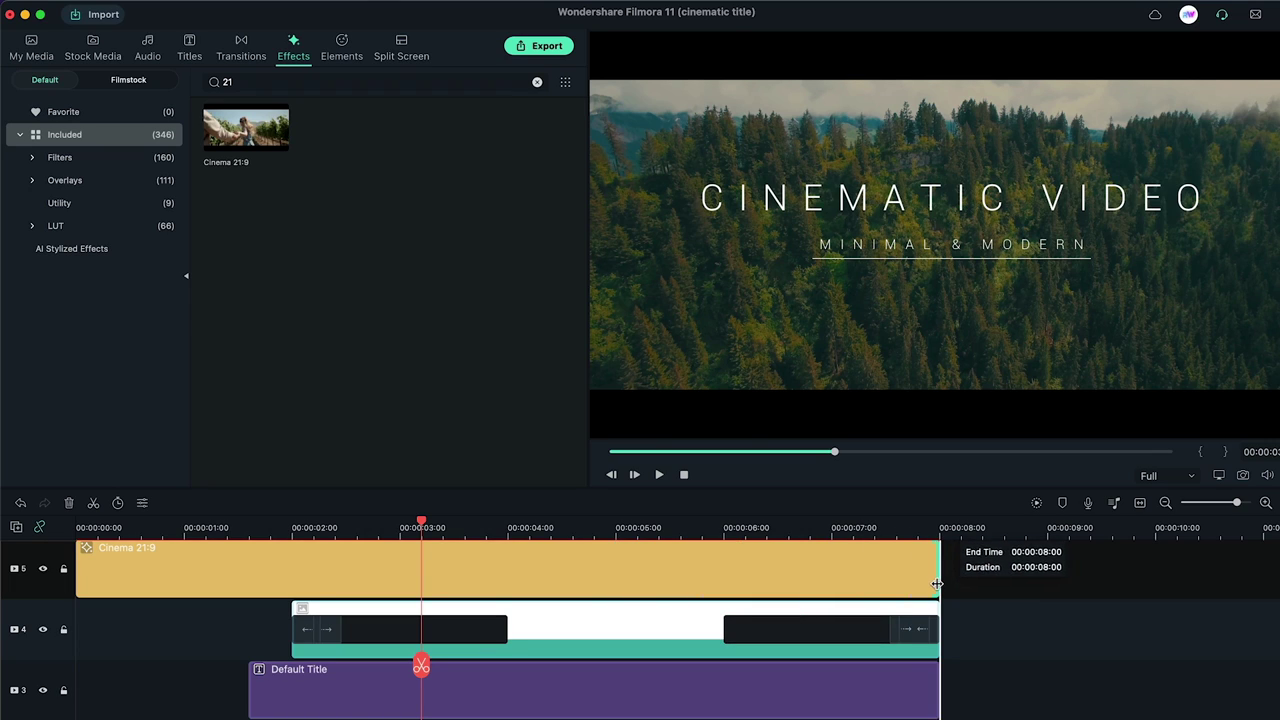
pyautogui.moveTo(836, 455); pyautogui.dragTo(610, 452)
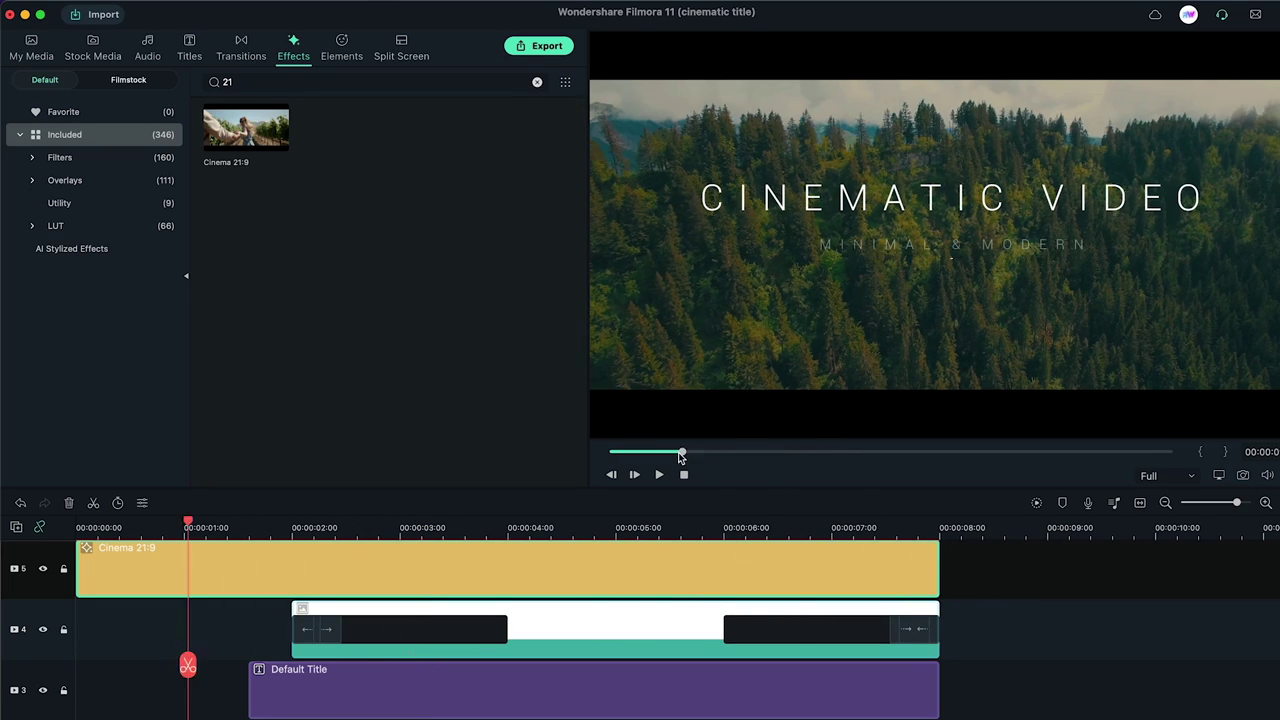